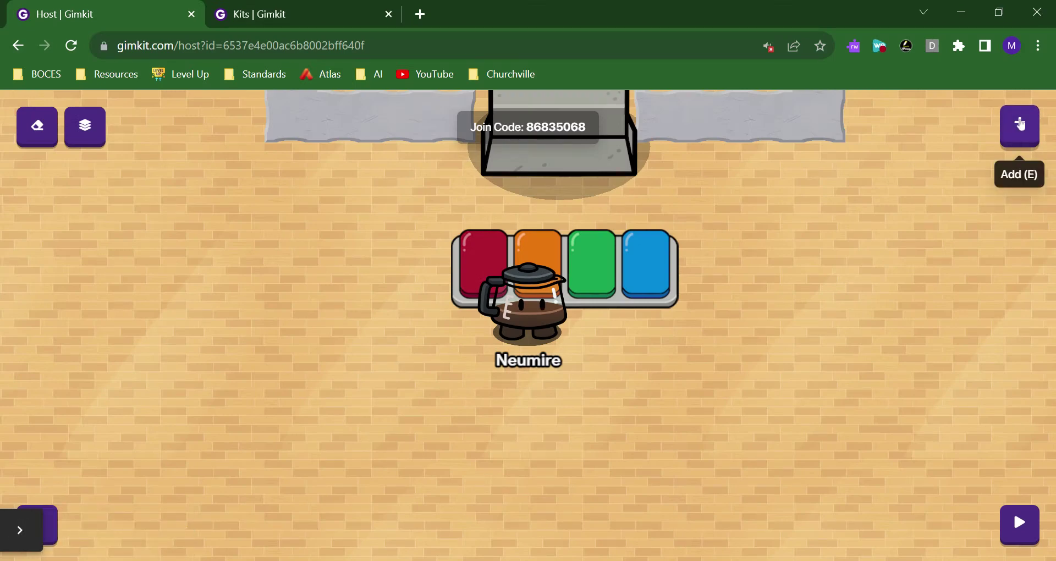
Browse the list of addable devices from Flag through Lifecycle, including Checker, Counter and Trigger, and close it without adding any
click(1017, 122)
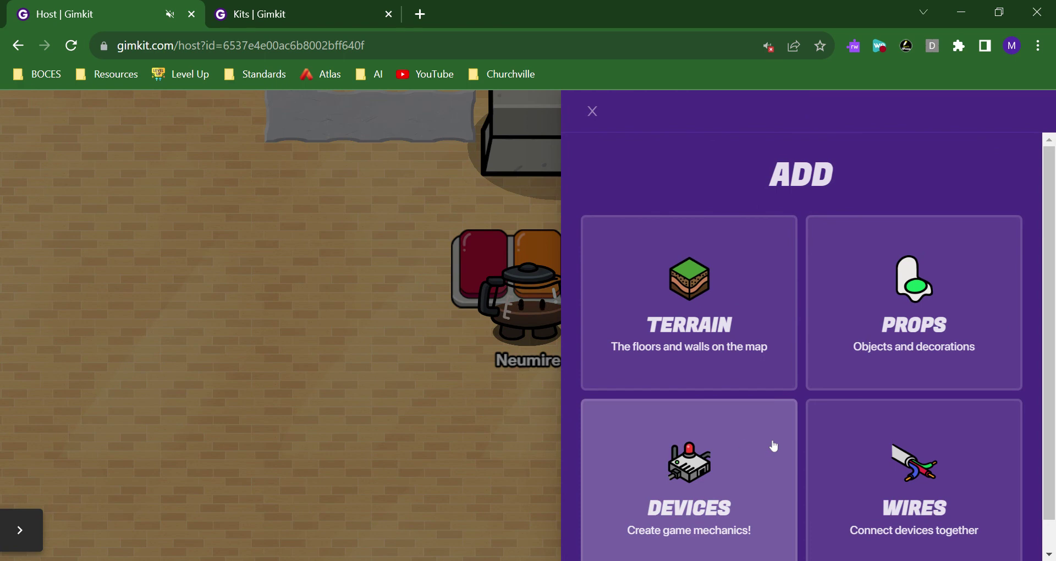
click(771, 443)
scroll(748, 450, down, 2)
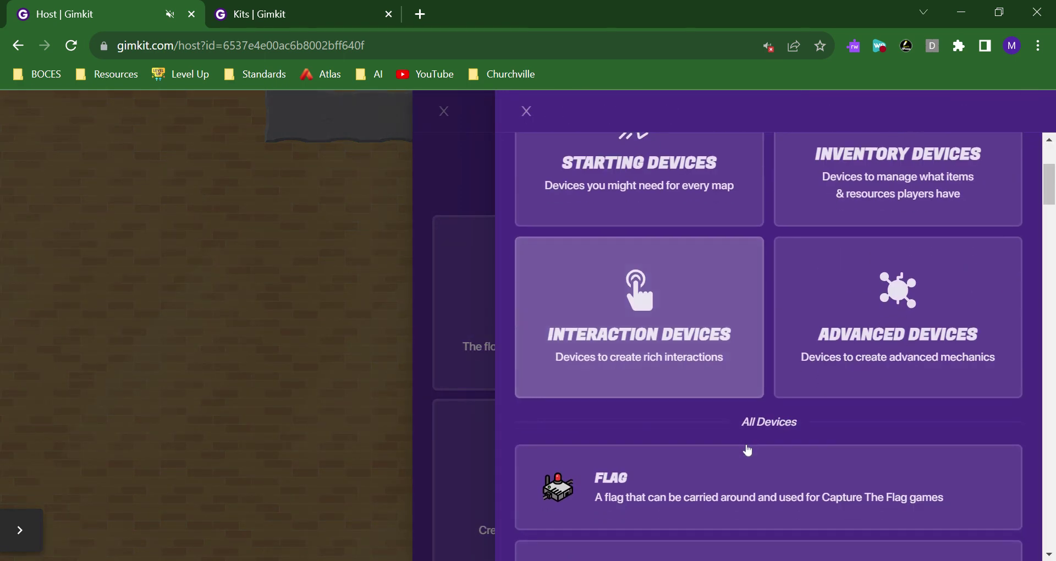
scroll(813, 441, down, 5)
scroll(813, 438, down, 5)
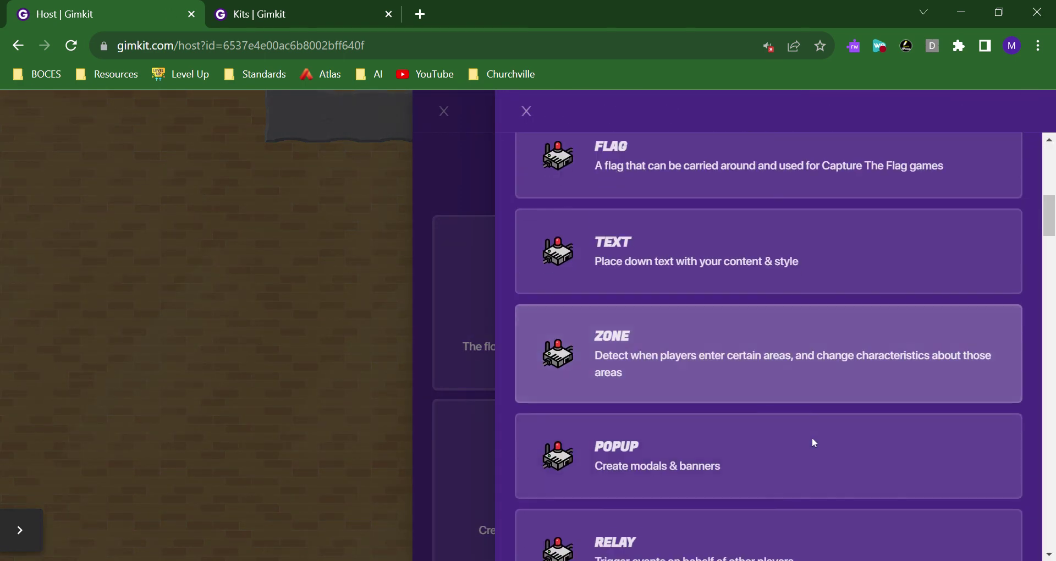
scroll(813, 438, down, 6)
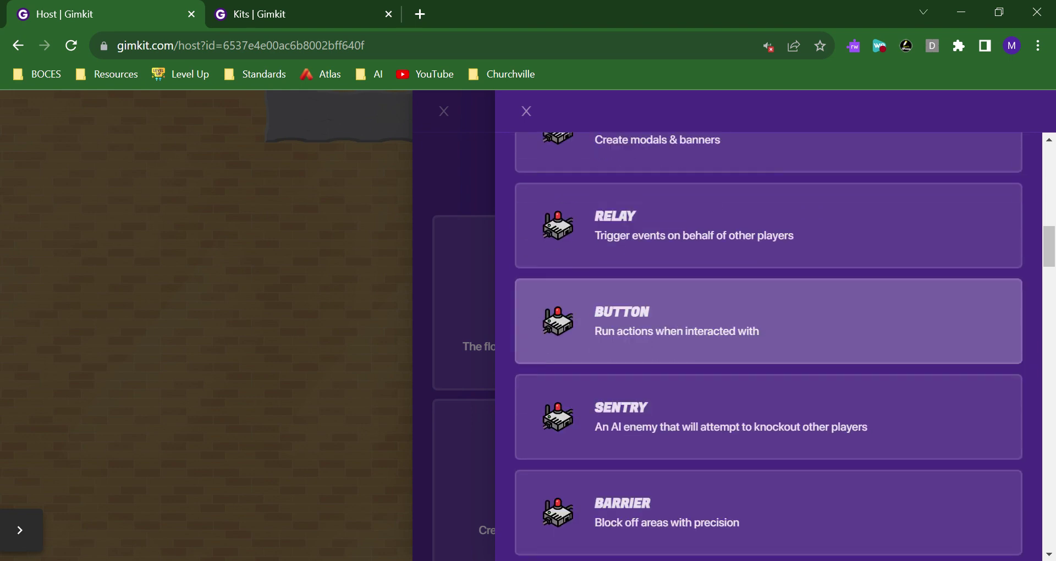
scroll(813, 438, down, 5)
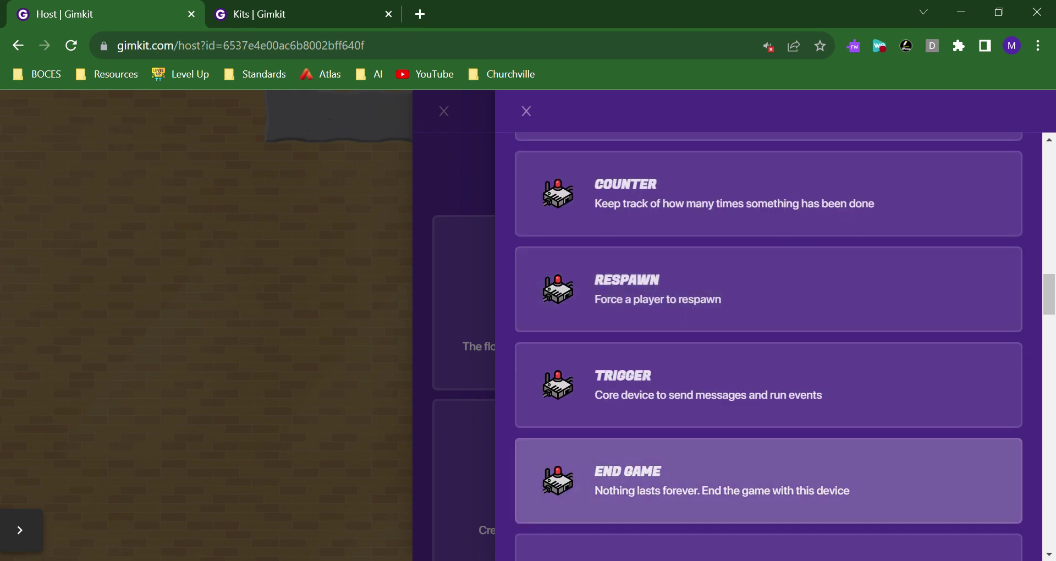
scroll(768, 472, down, 4)
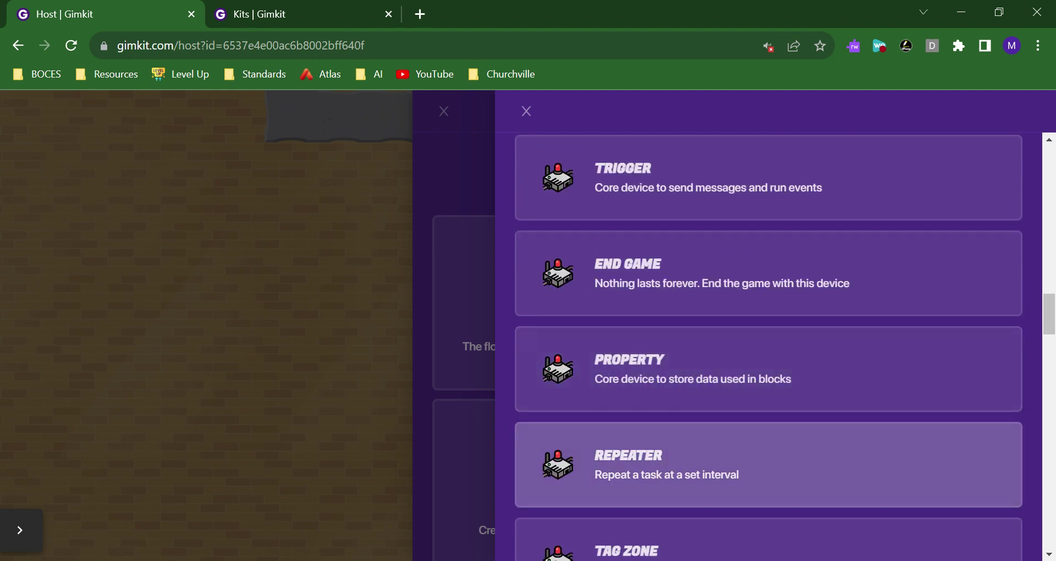
scroll(768, 440, down, 3)
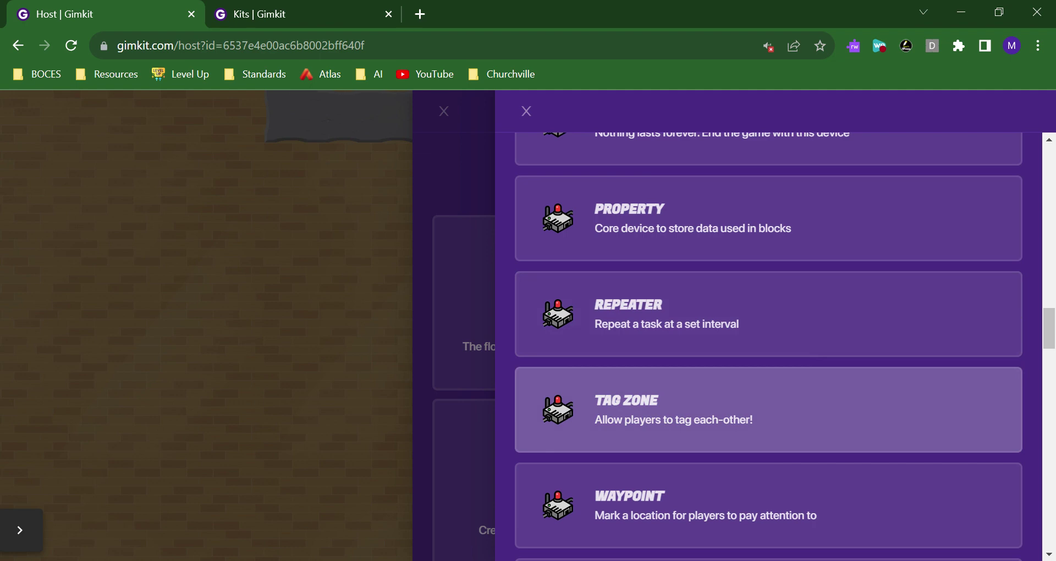
scroll(715, 429, down, 3)
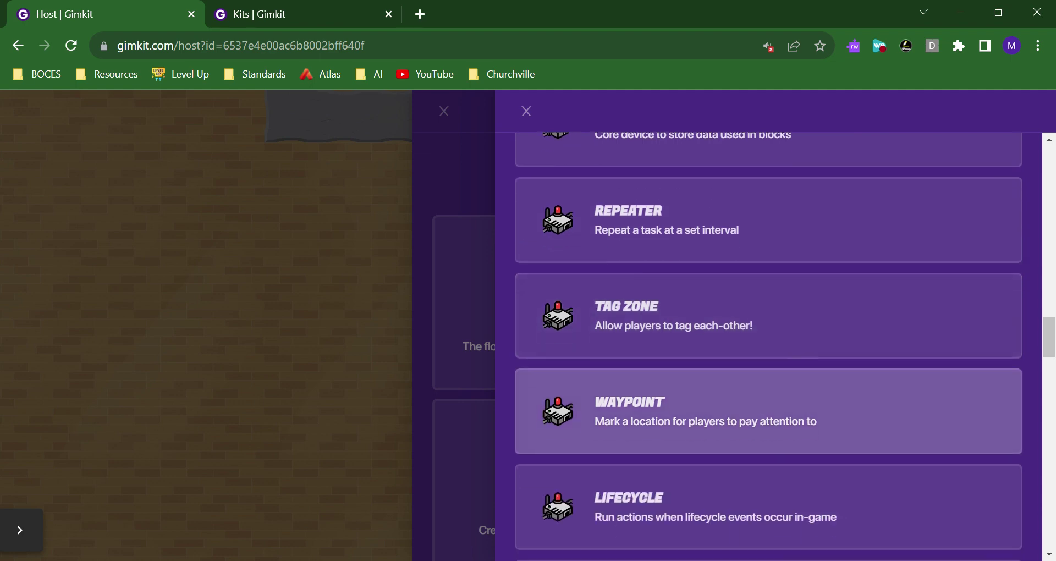
scroll(684, 207, up, 9)
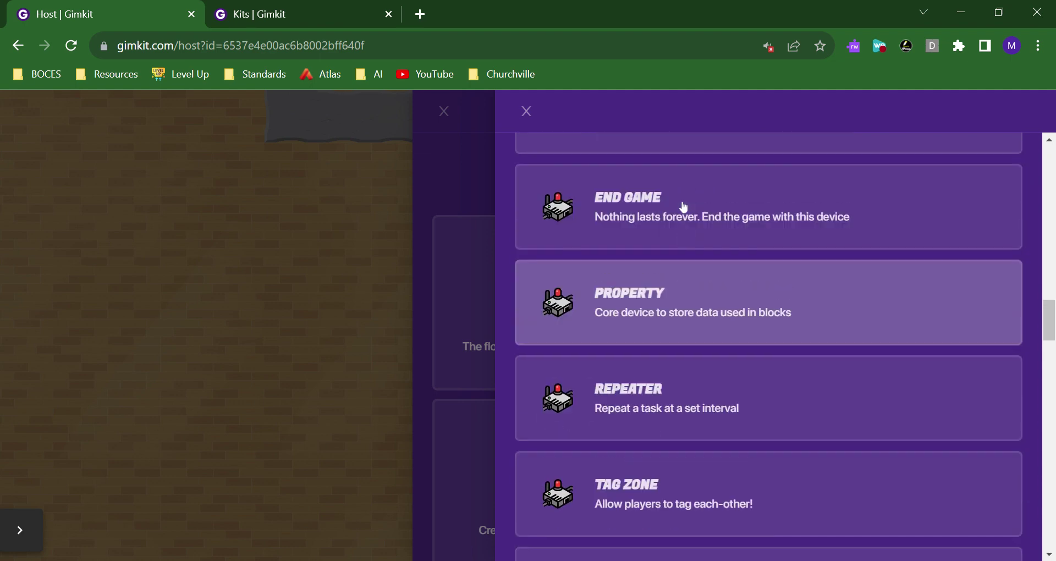
scroll(700, 215, up, 2)
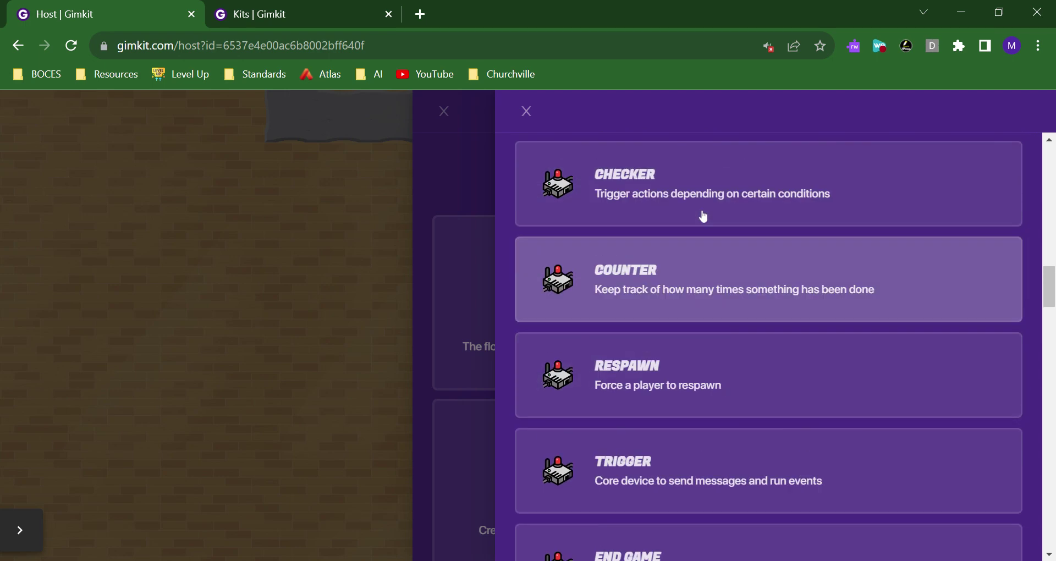
scroll(702, 216, up, 2)
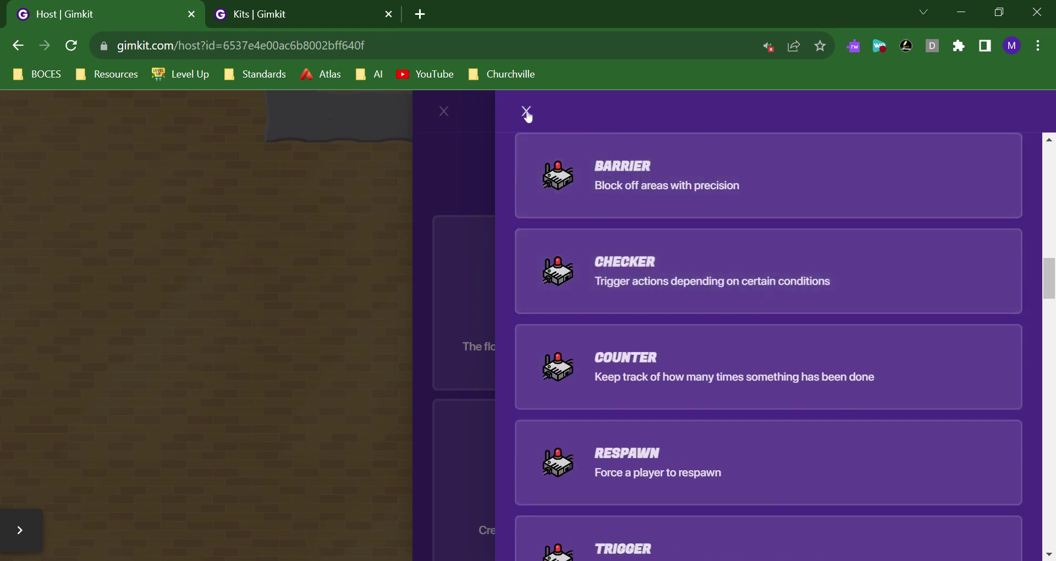
click(527, 111)
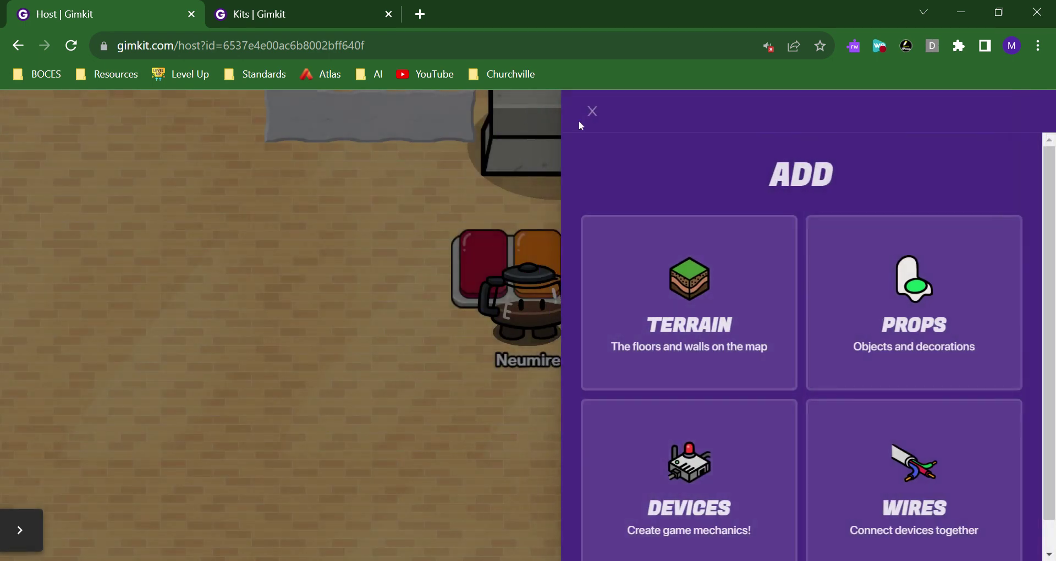
click(592, 111)
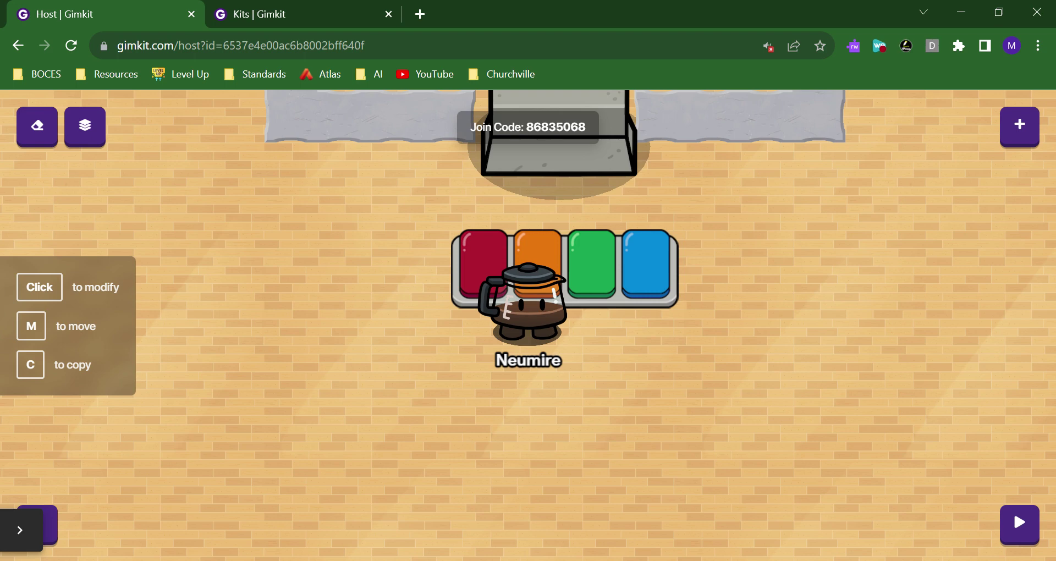
Open the Secret Kit for editing and review the accepted answers of its "What's the password?" text-input question
click(341, 5)
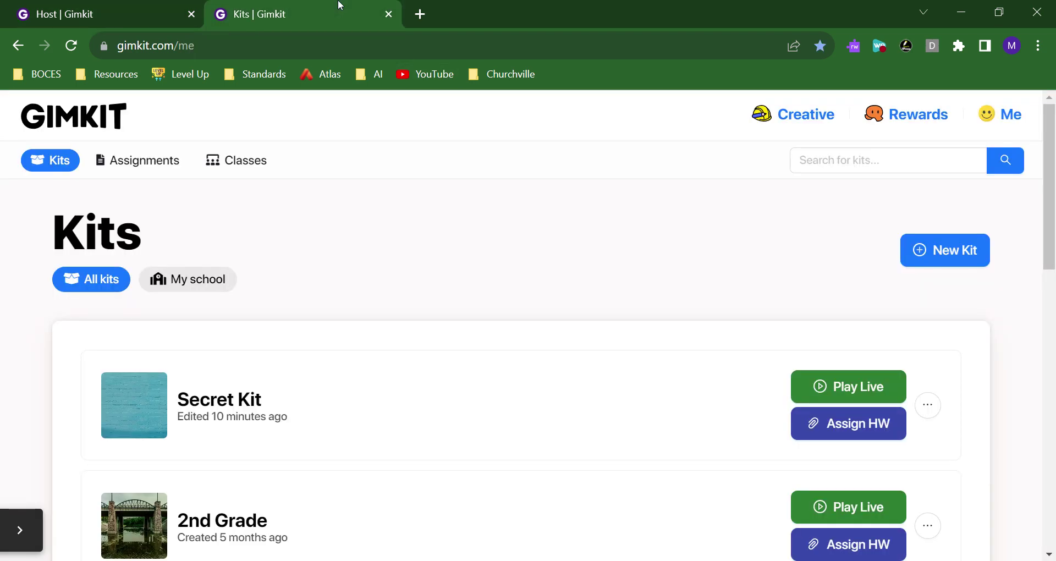
scroll(402, 373, down, 2)
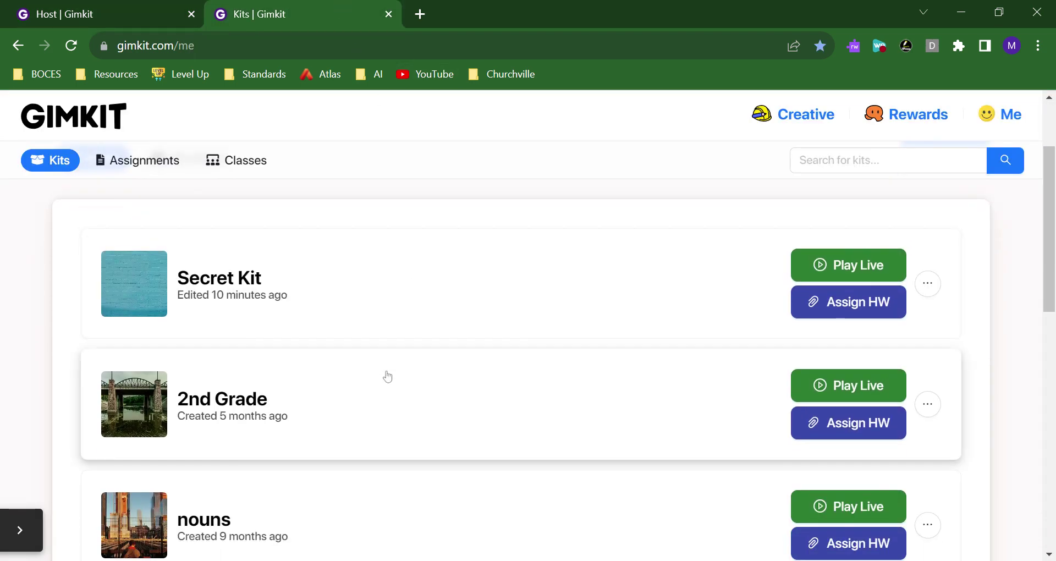
scroll(387, 372, up, 1)
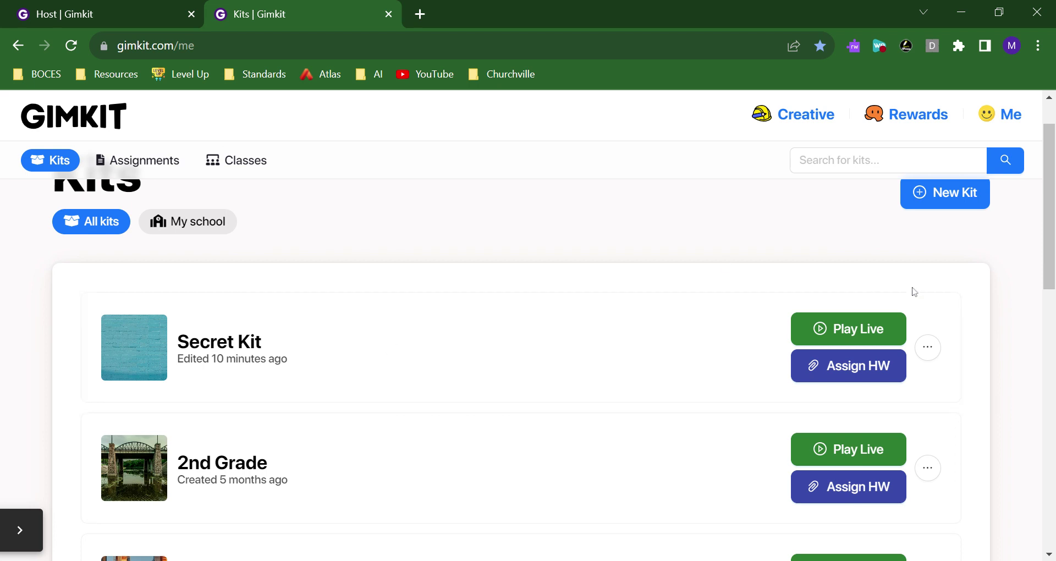
click(928, 349)
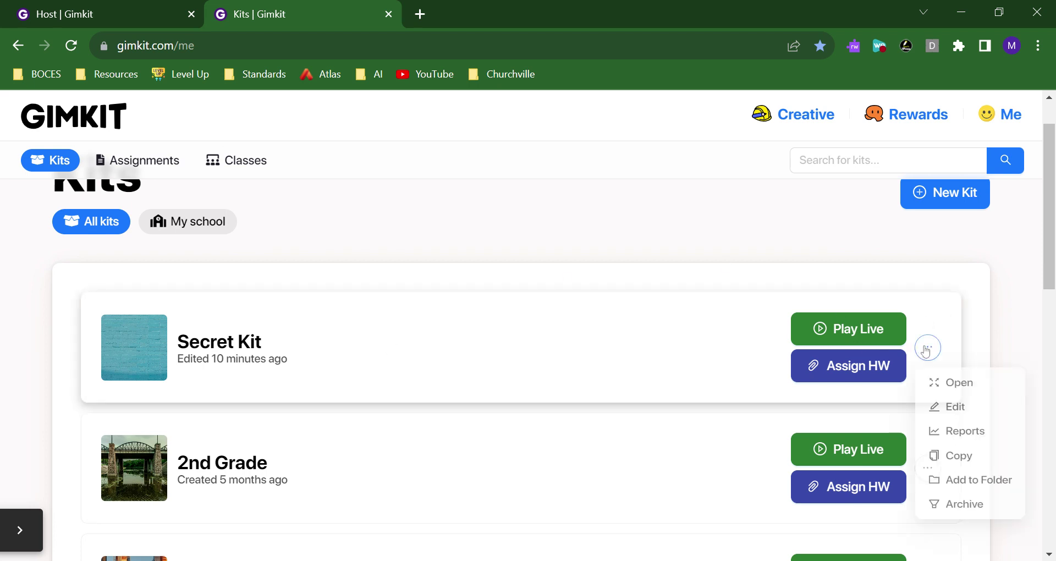
click(950, 408)
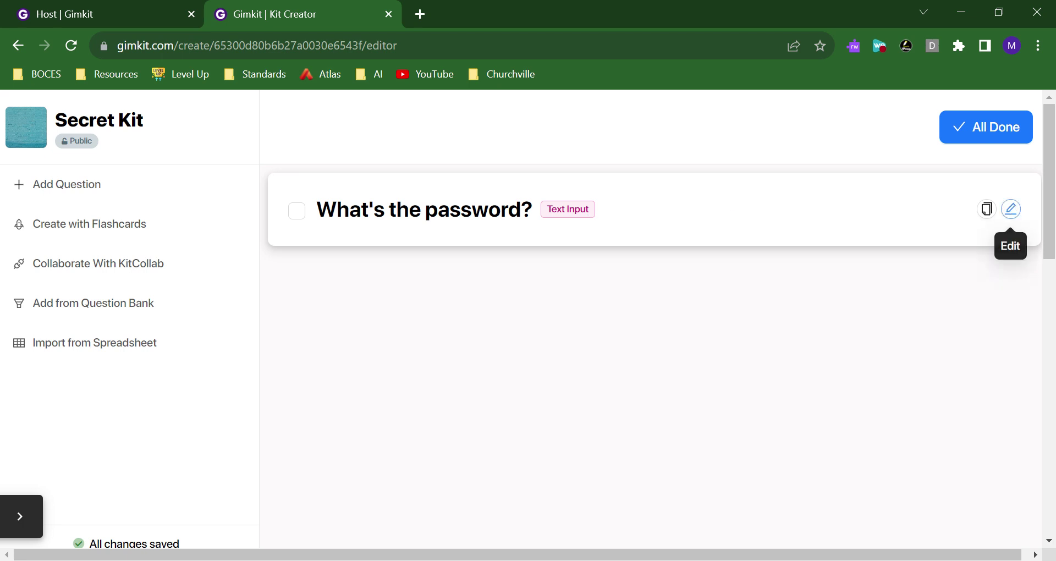
click(1010, 209)
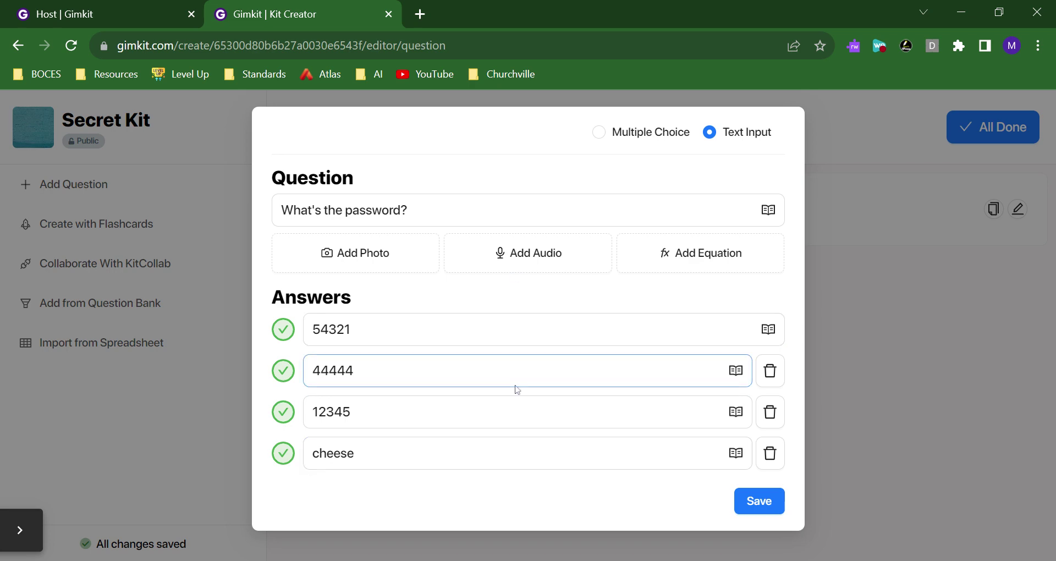
click(759, 501)
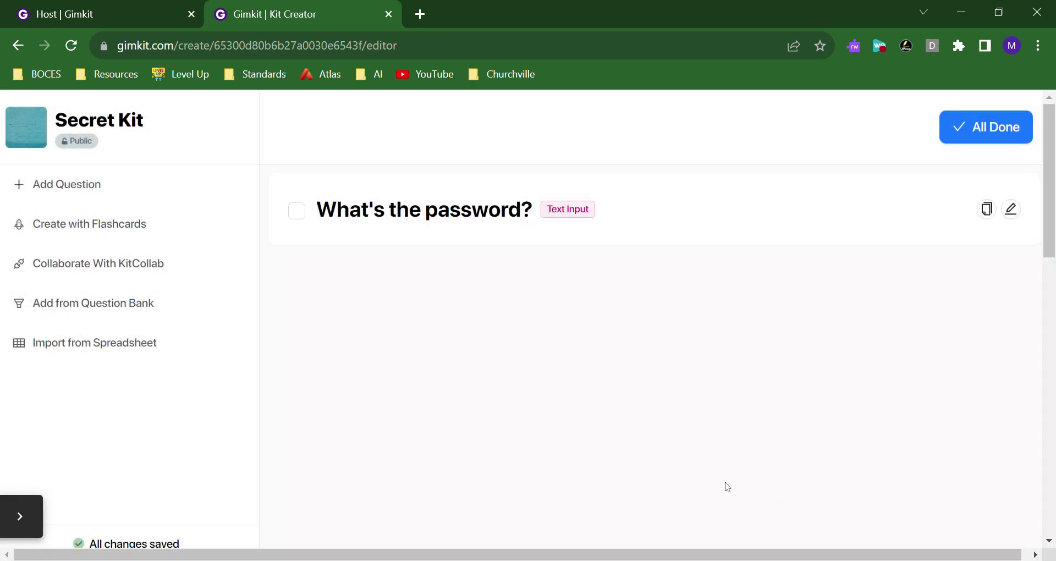
Return to the map and walk the character around the walled room's entrance and the coloured question panel
click(118, 6)
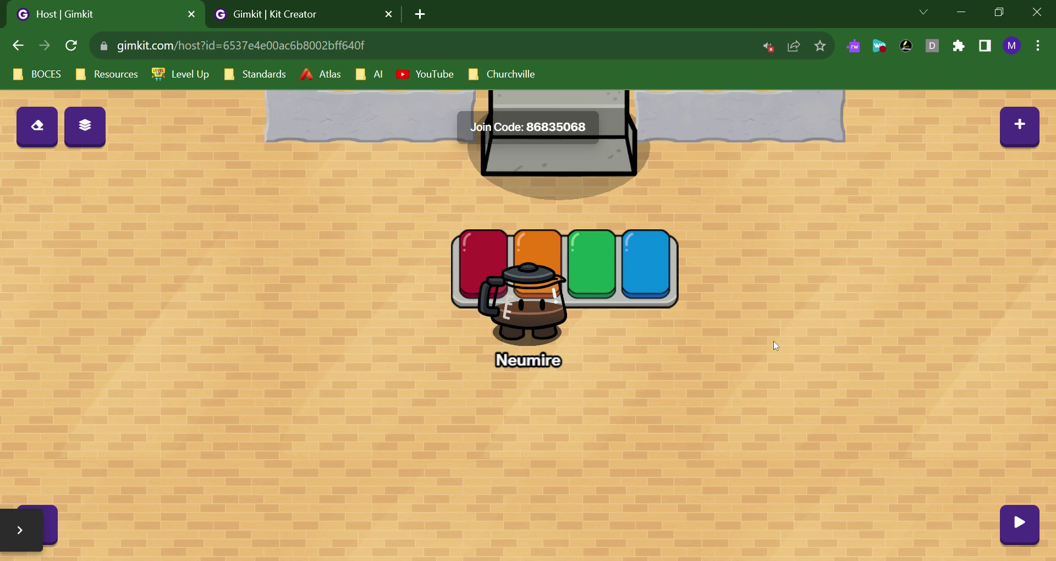
key(Left)
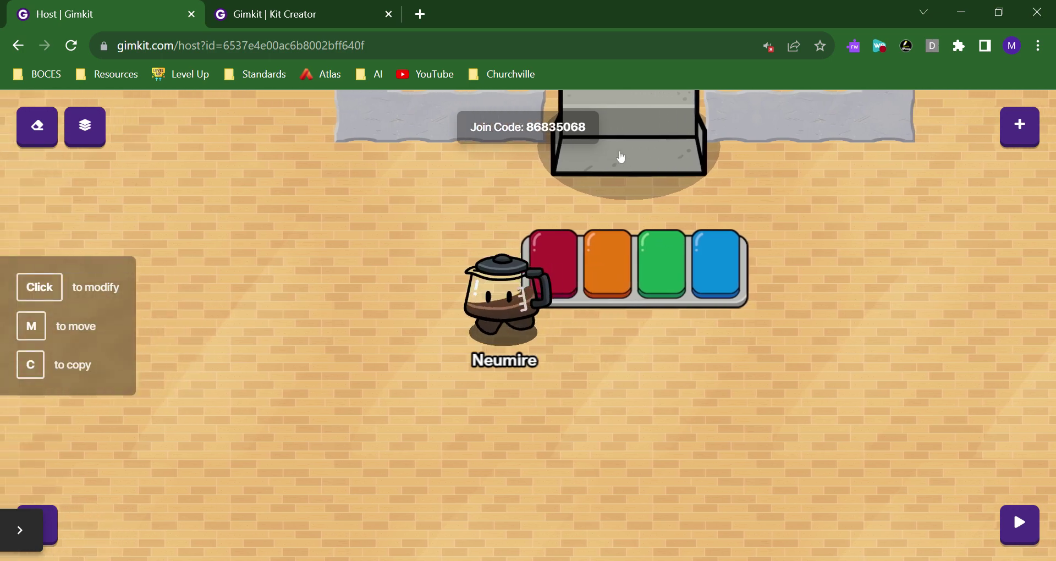
key(Up)
key(Down)
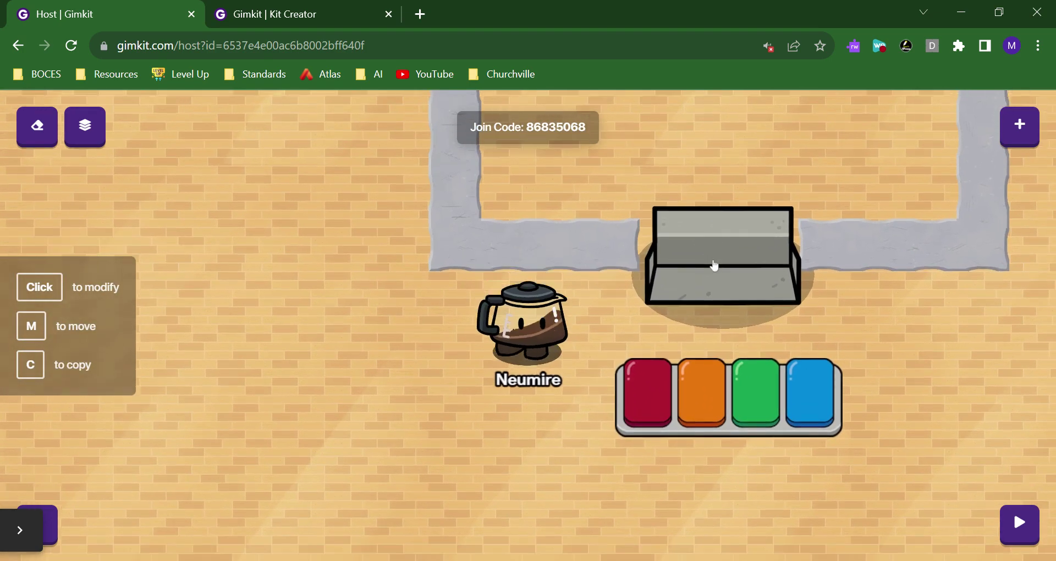
key(Right)
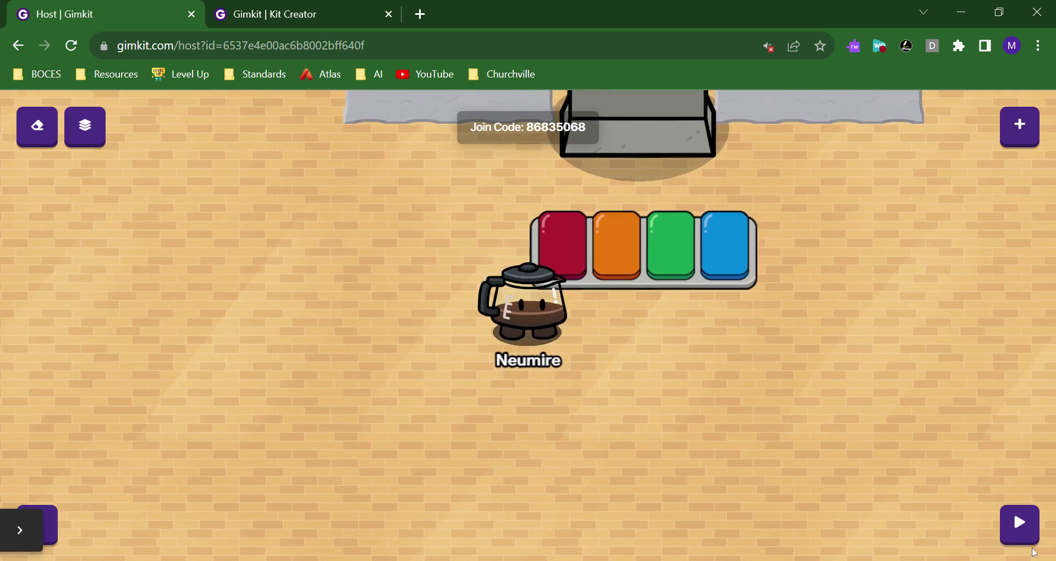
Start the game and walk the character to the coloured question panel in front of the walled room
click(1028, 527)
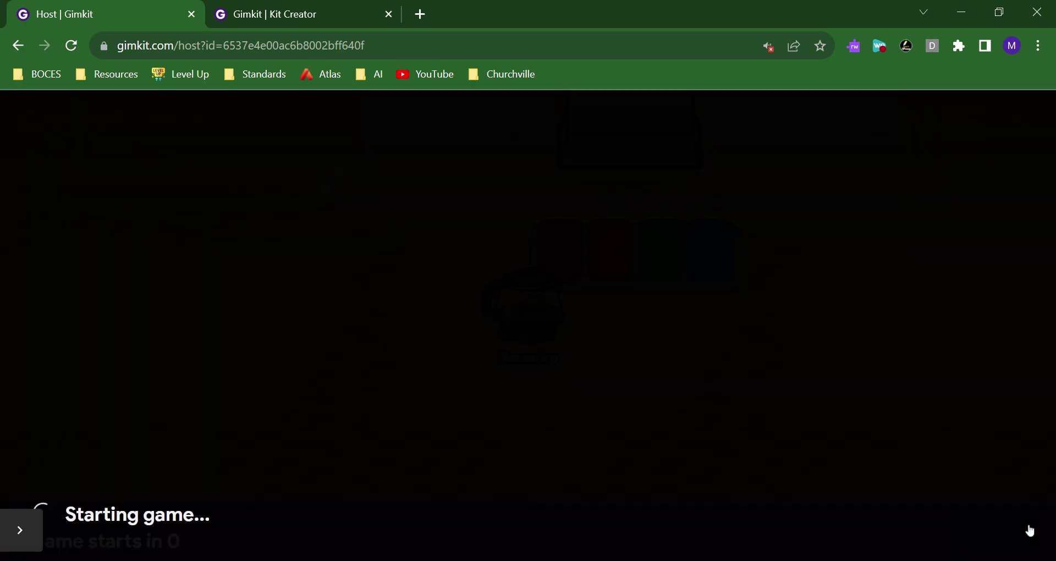
key(Down)
key(Right)
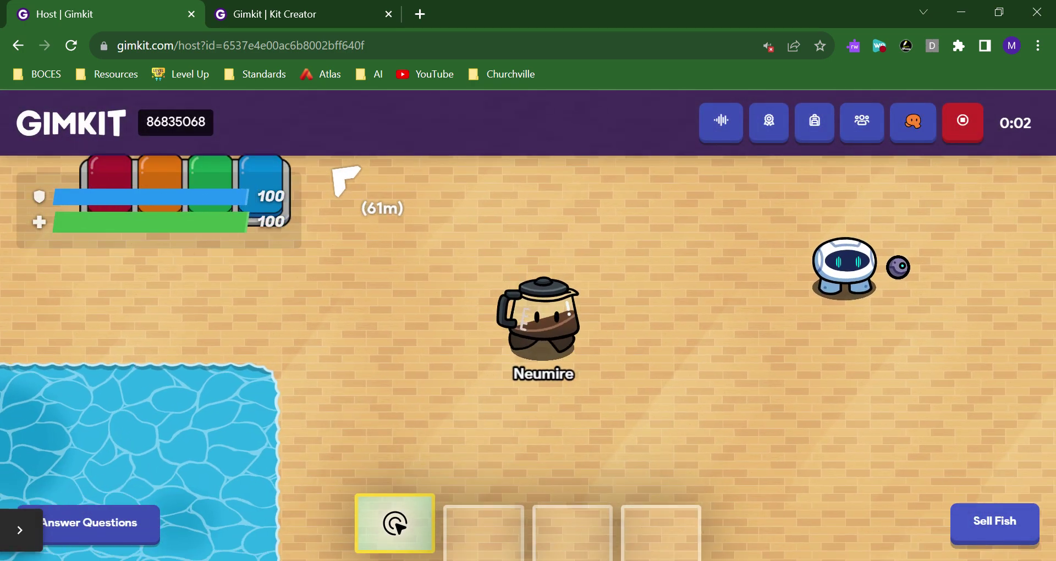
key(Right)
key(Up)
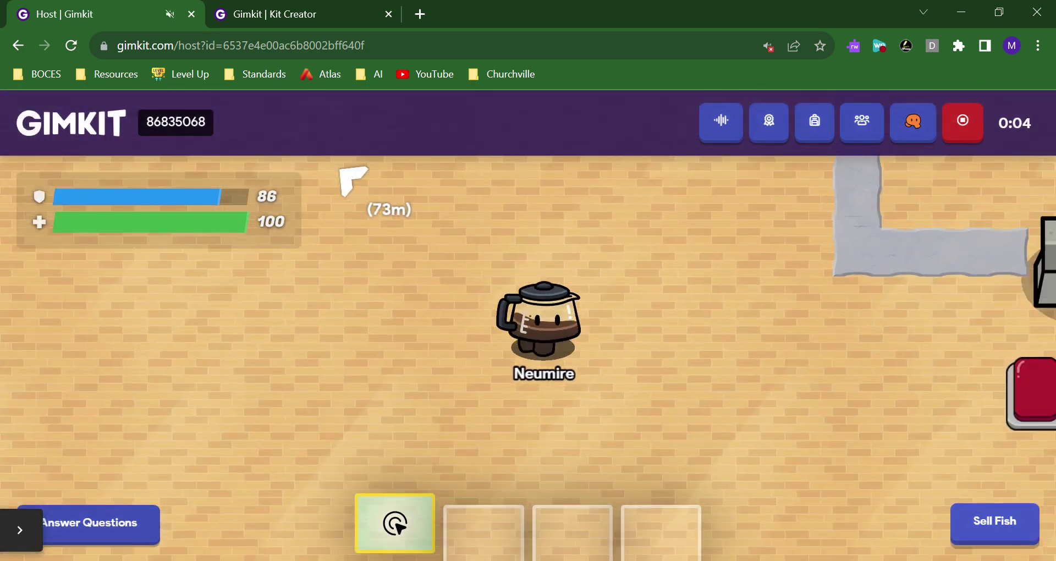
key(Right)
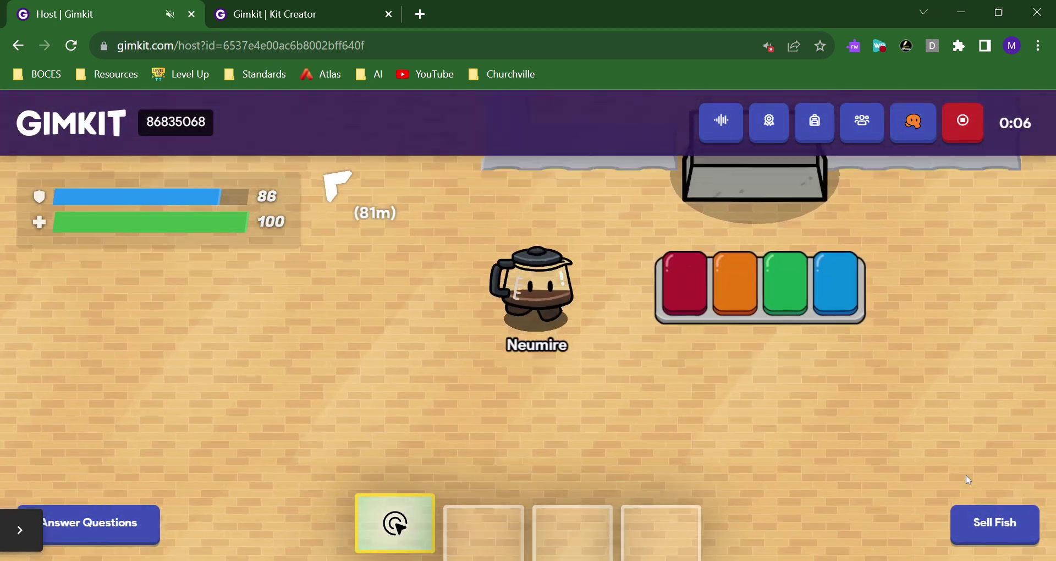
Open the question at the panel and submit an incorrect password as the answer
key(Return)
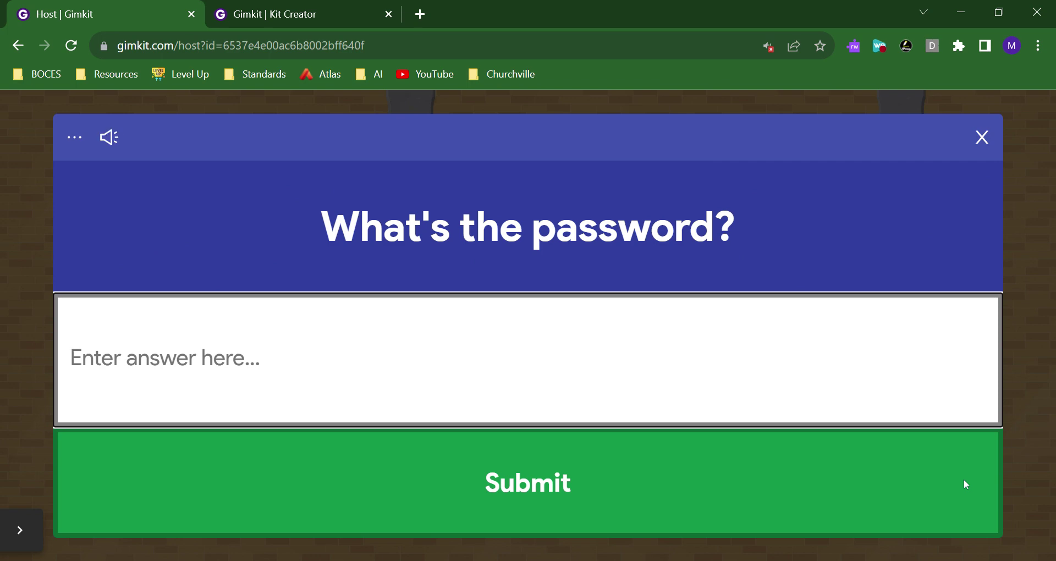
text(543)
key(BackSpace)
key(BackSpace)
key(BackSpace)
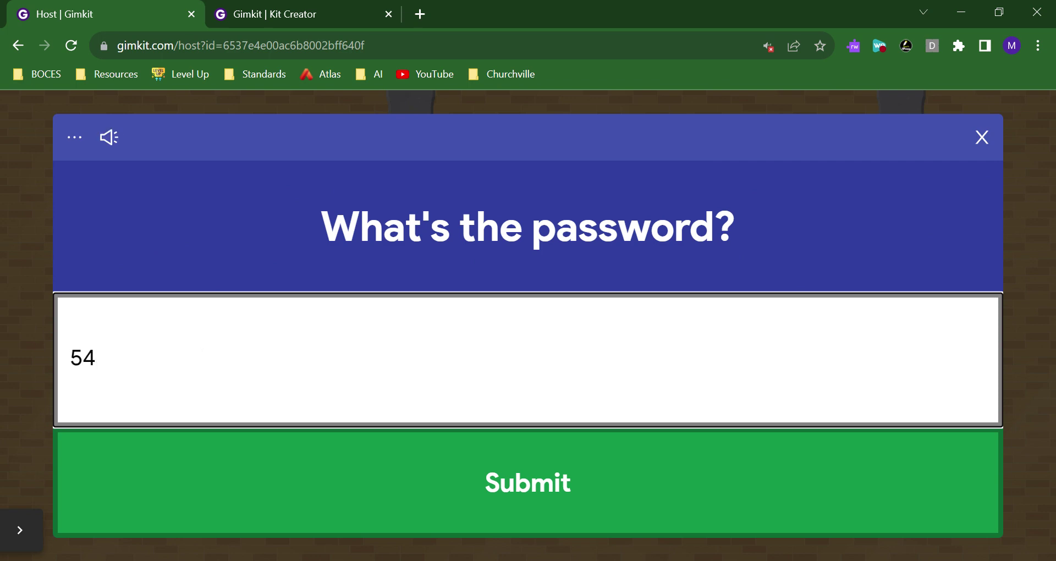
text(ra)
key(Return)
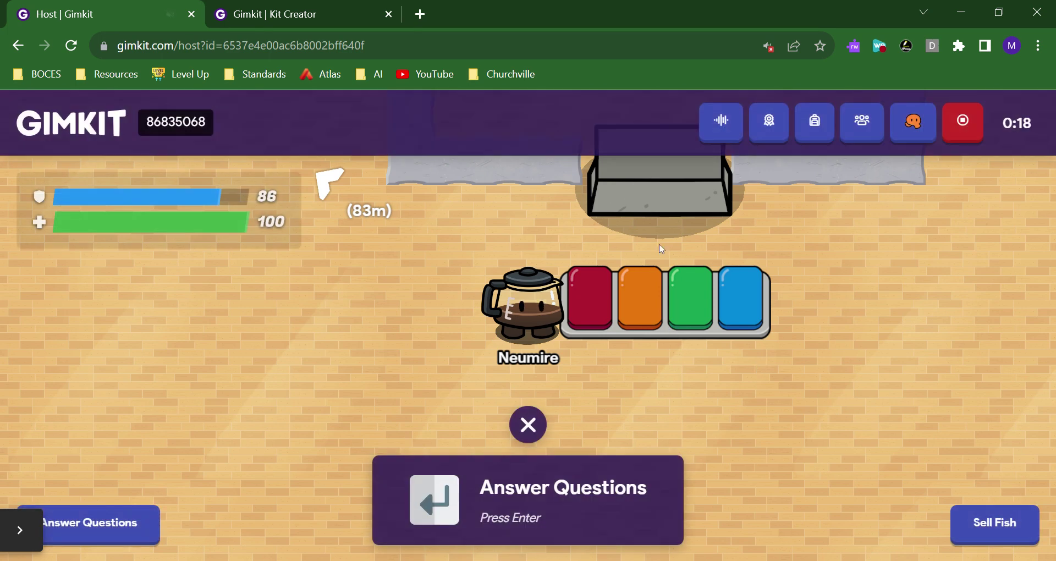
Reopen the question, submit the correct password, close the result and move the character at the room's entrance
key(Return)
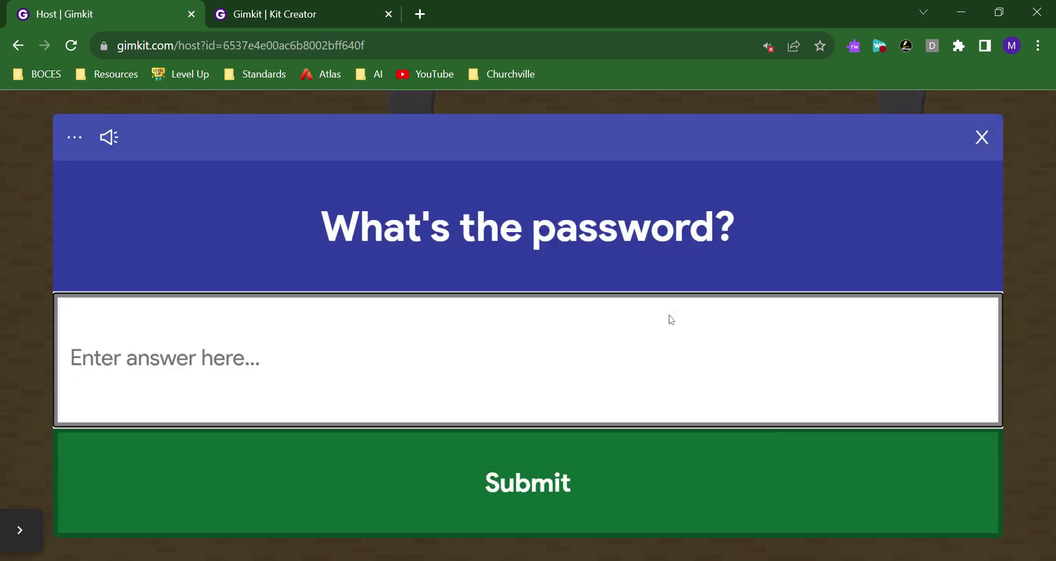
text(54321)
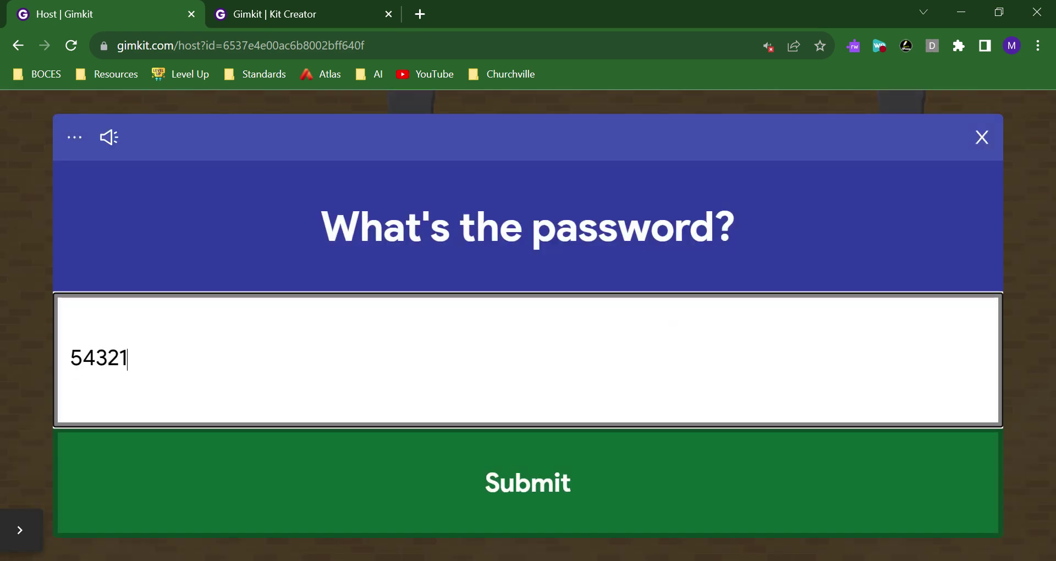
key(Return)
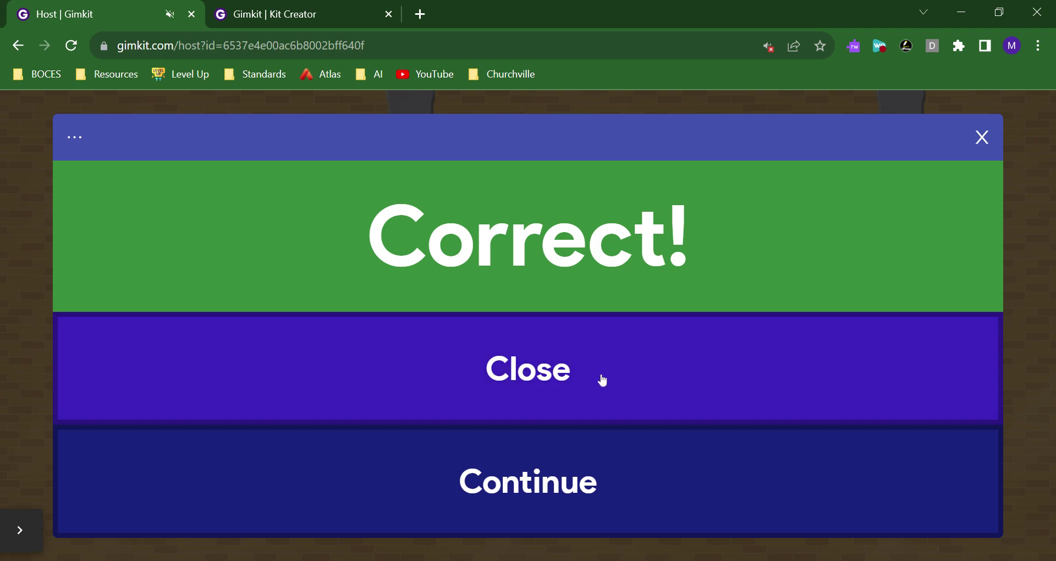
click(601, 379)
key(Down)
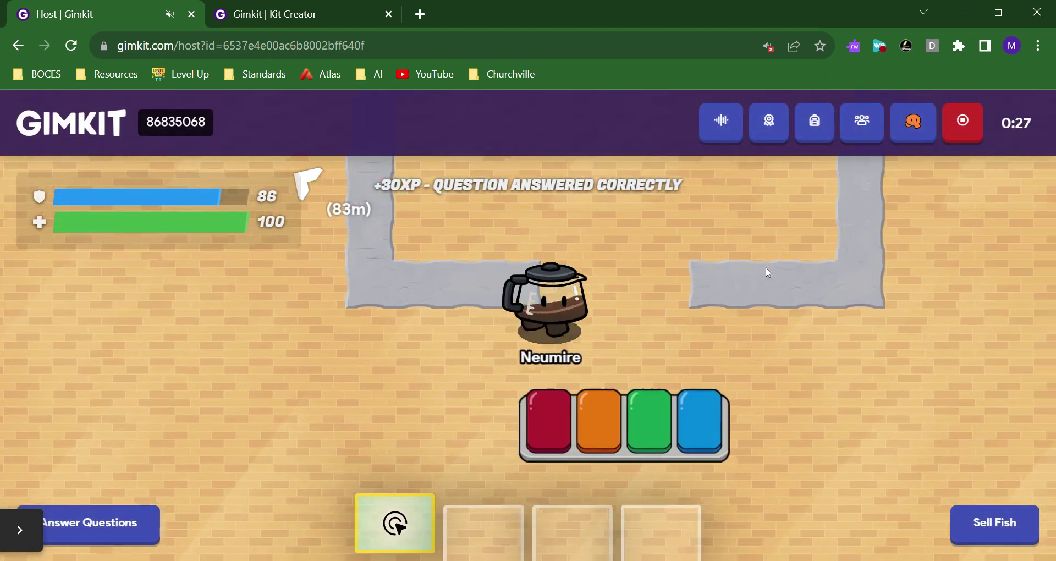
Walk the character through the entrance into the walled room, back out and over to the coloured question panel
key(Up)
key(Left)
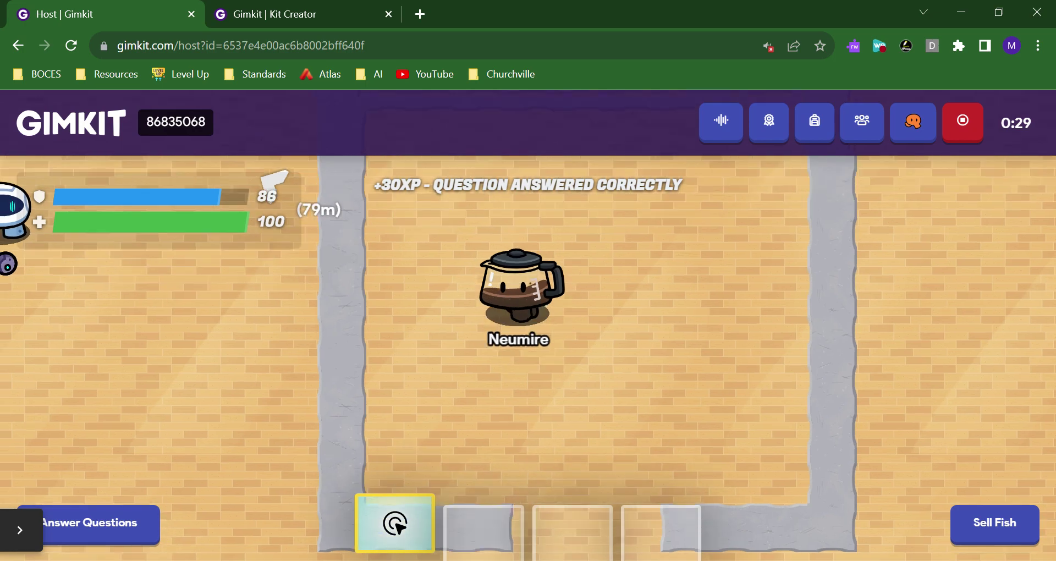
key(Down)
key(Right)
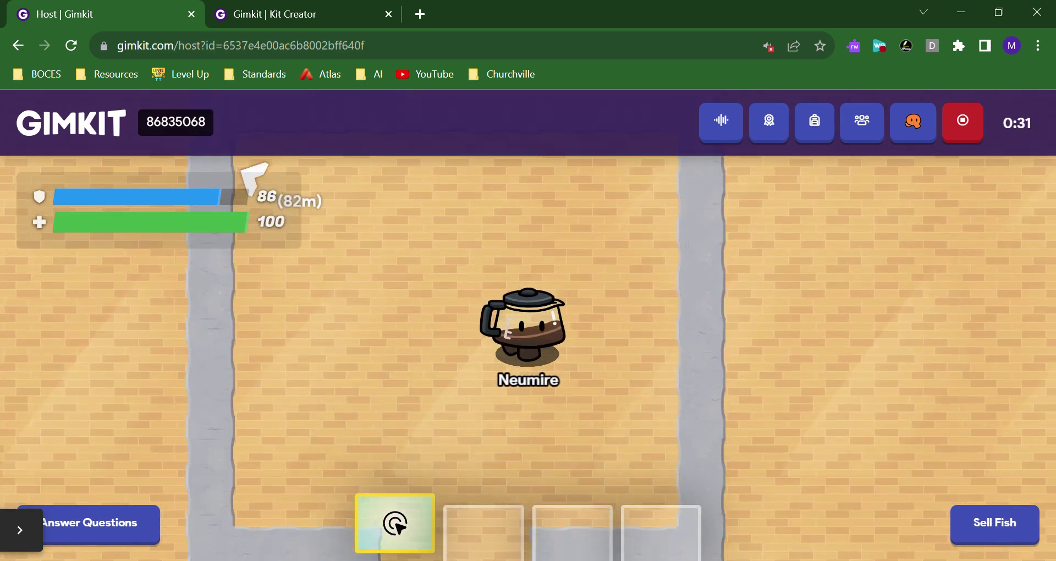
key(Down)
key(Left)
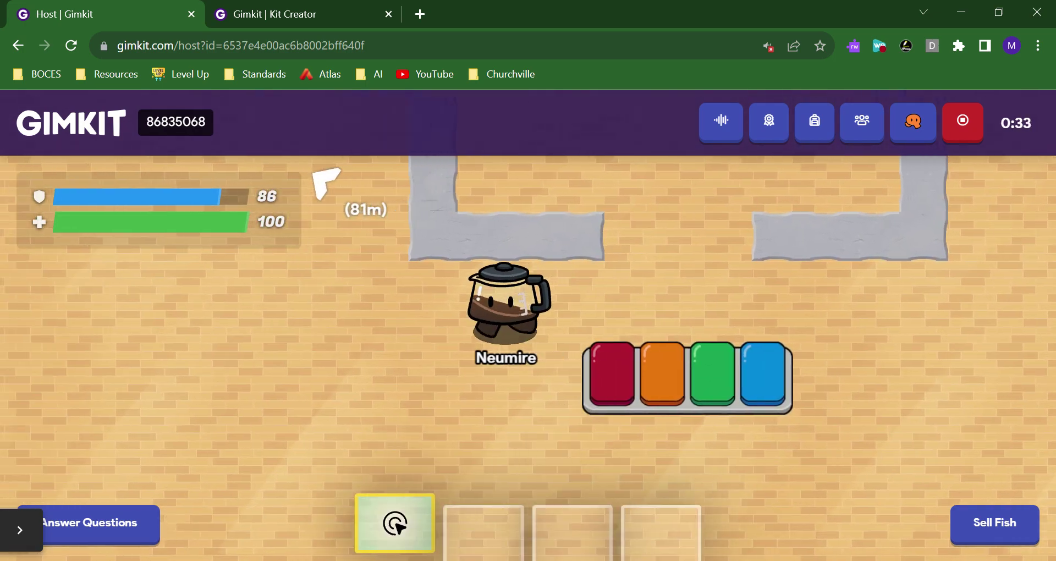
key(Right)
key(Down)
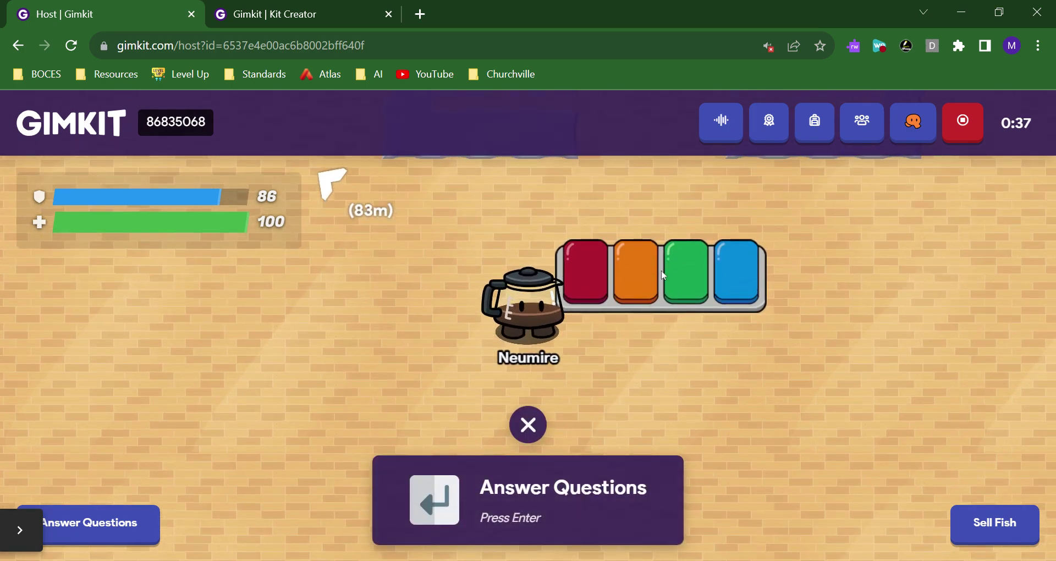
Open the password question and close it unanswered, then end the game and restore the map
key(Return)
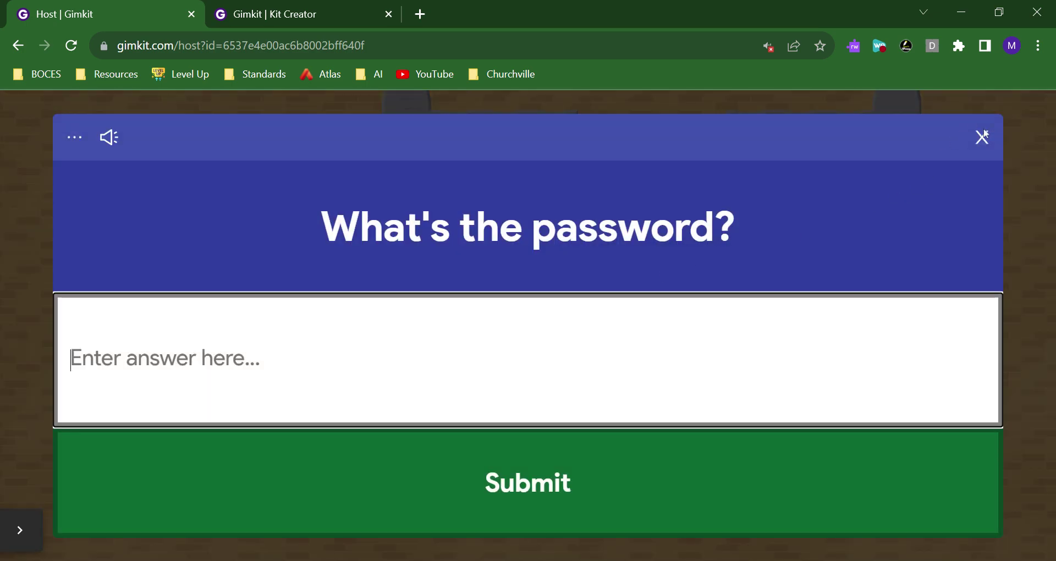
click(983, 135)
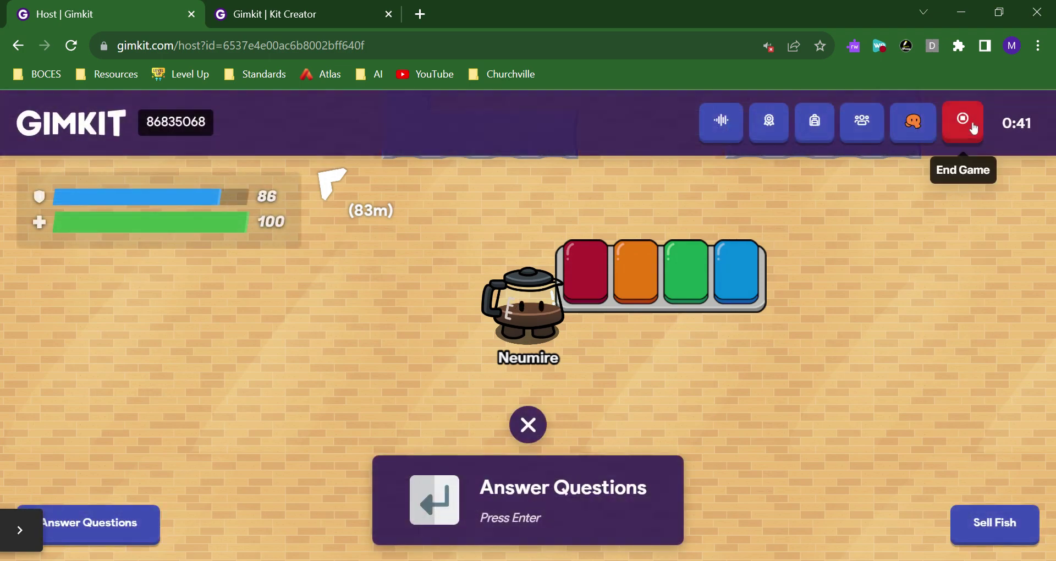
click(974, 128)
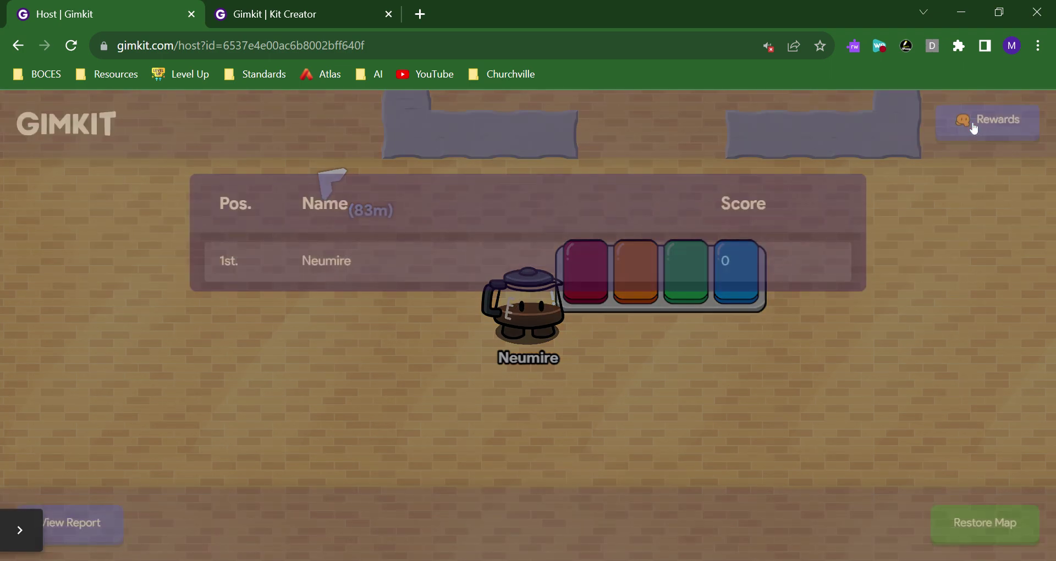
click(984, 521)
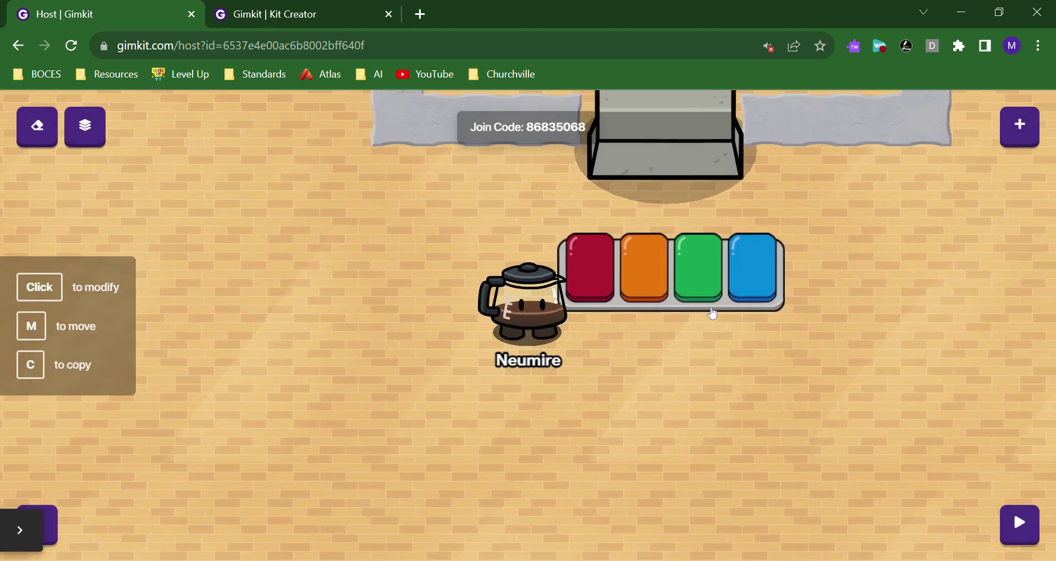
Examine the Questioner's interface settings and its channels for correct answers, incorrect answers and closing the interface
click(712, 313)
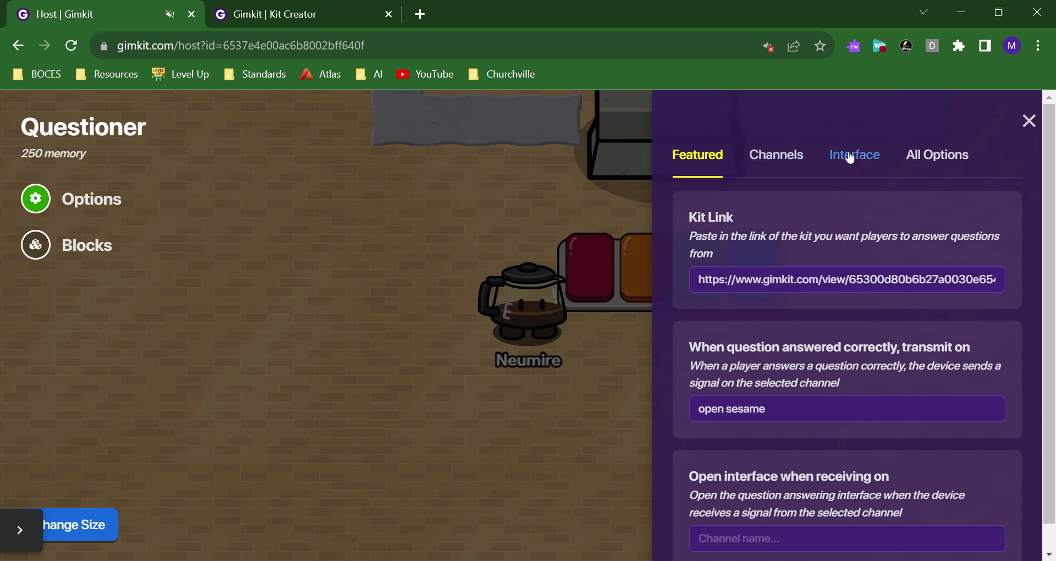
click(850, 157)
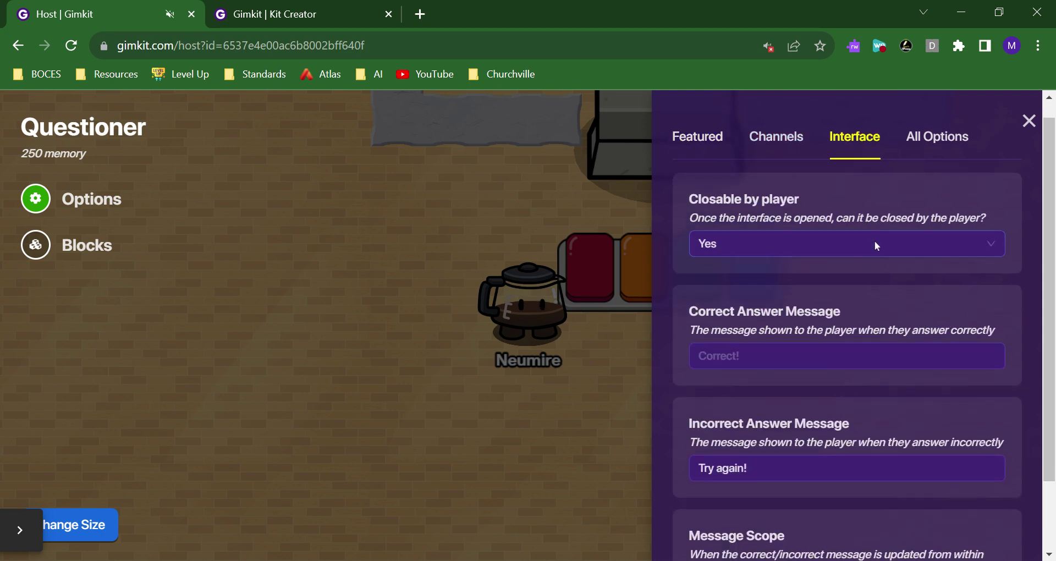
click(875, 242)
click(769, 151)
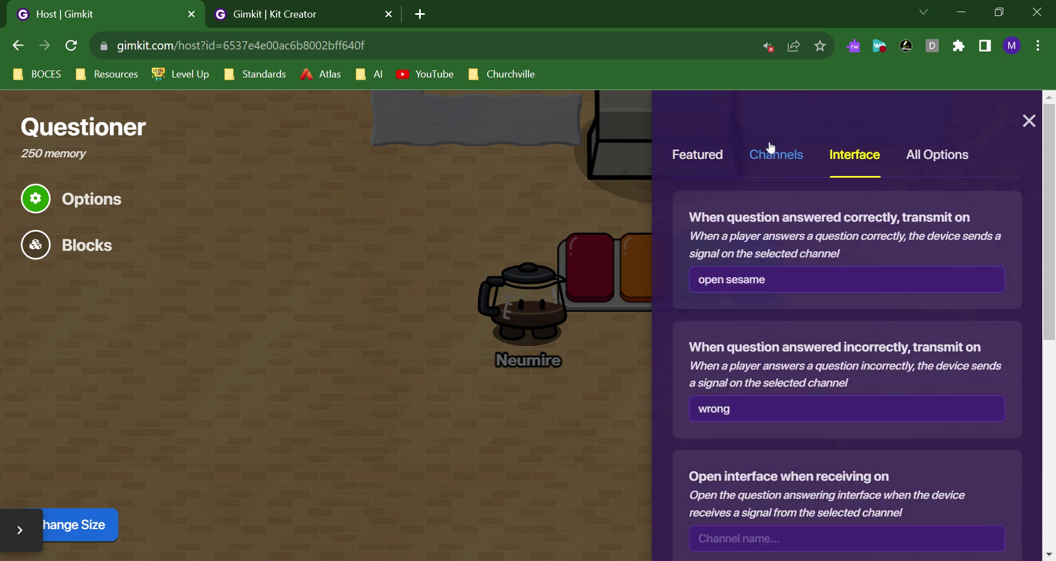
scroll(909, 345, down, 1)
click(825, 381)
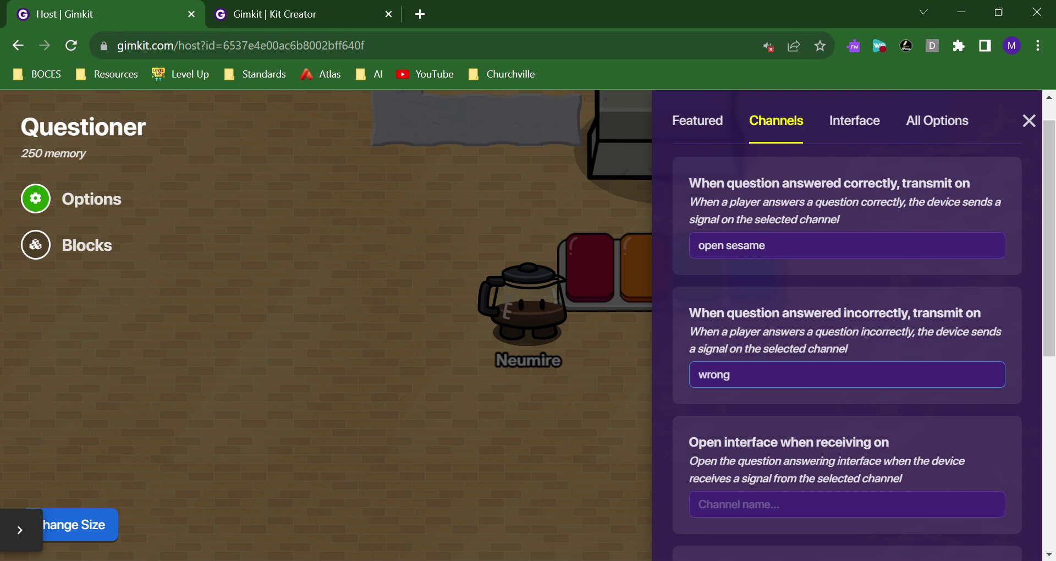
scroll(855, 325, down, 4)
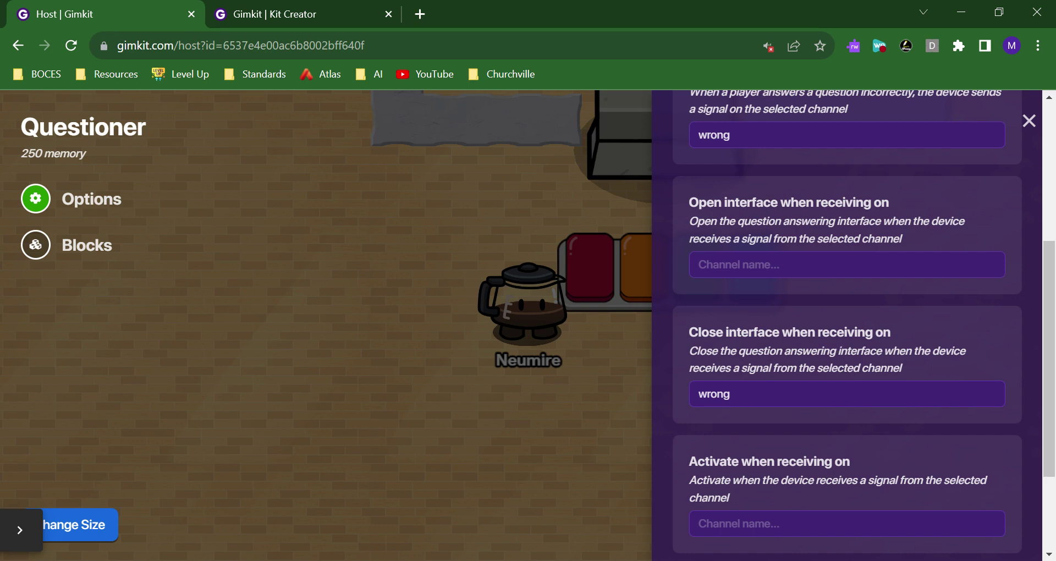
scroll(781, 333, up, 2)
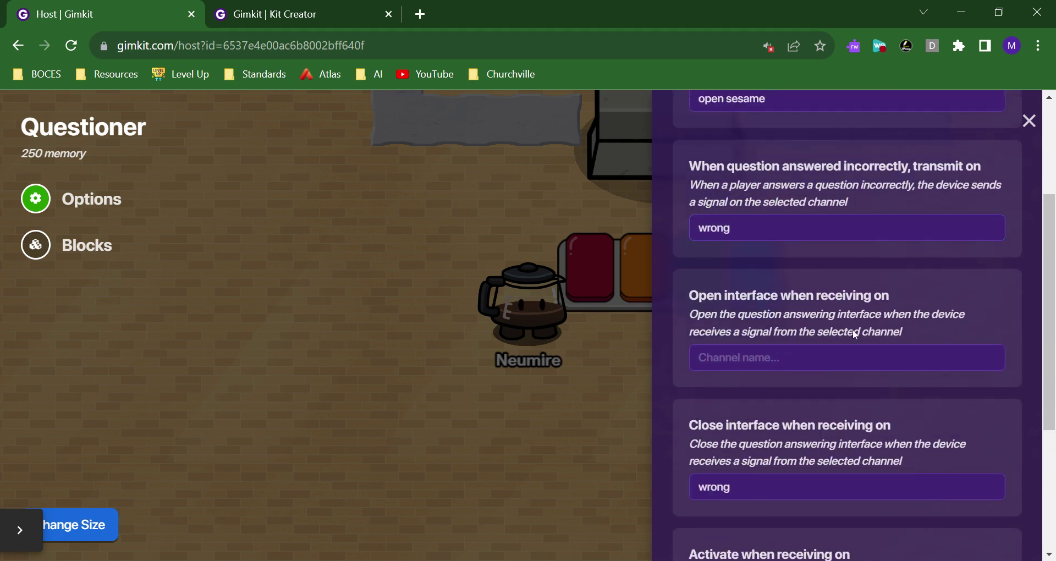
scroll(853, 329, down, 1)
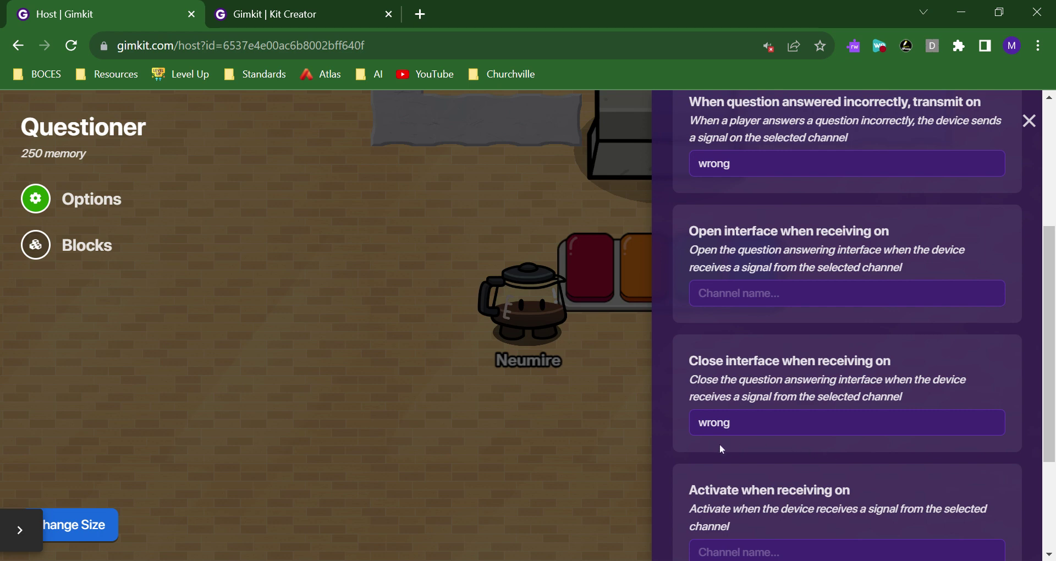
click(565, 397)
click(688, 277)
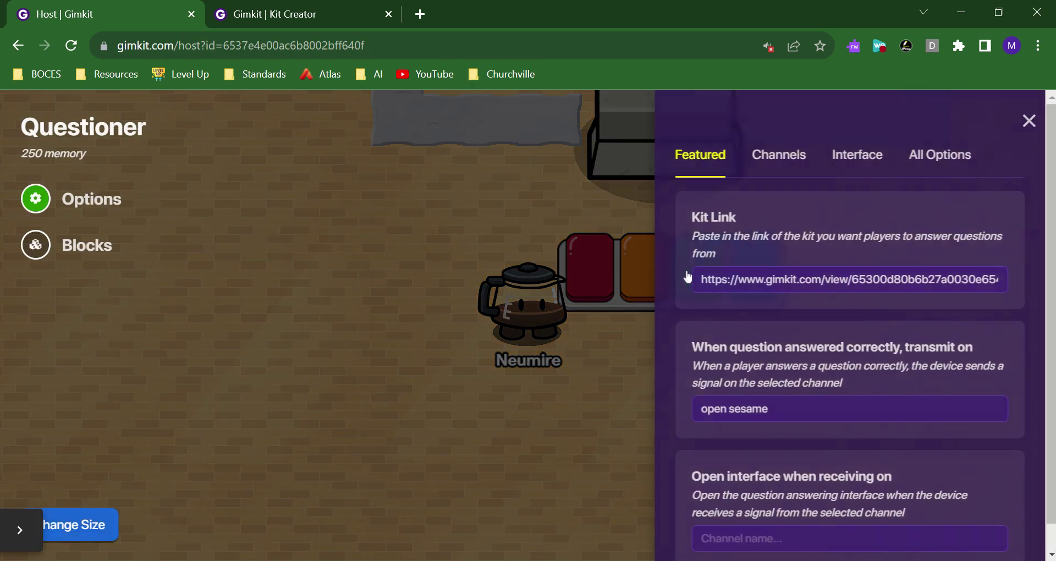
click(769, 165)
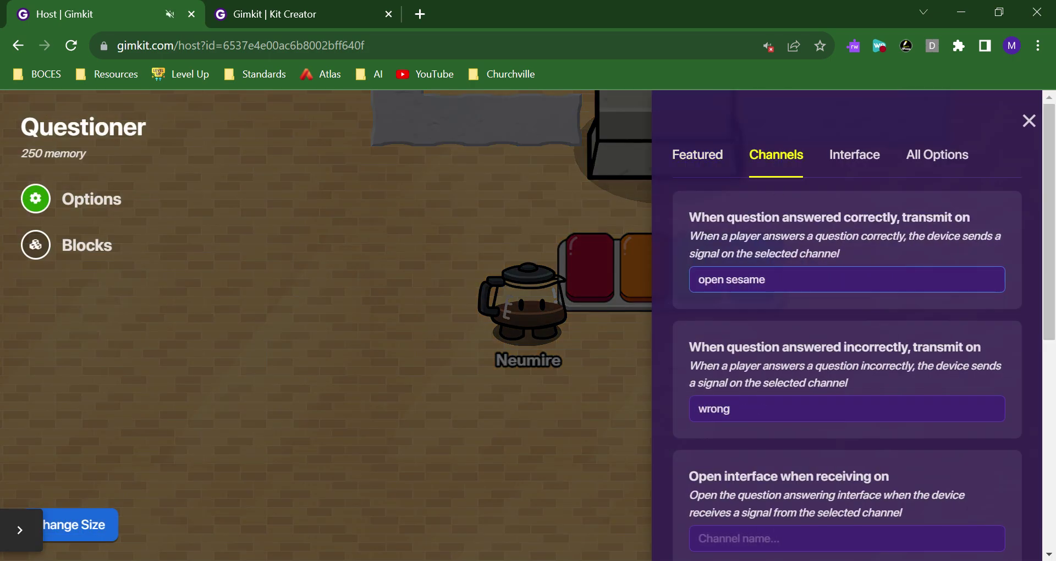
click(637, 355)
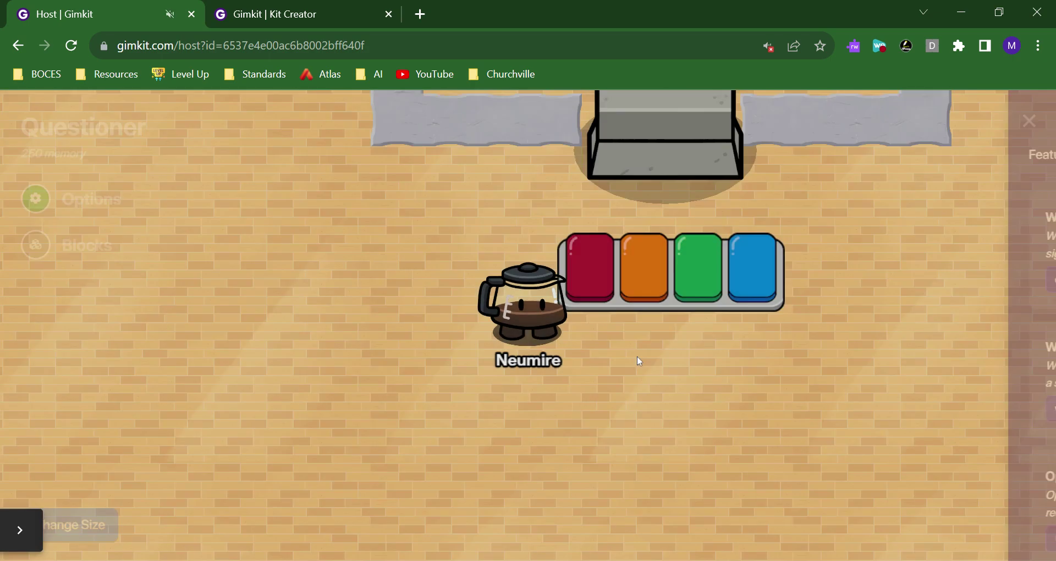
Inspect the availability settings of the barrier at the room's entrance, including the channel that hides it
click(672, 143)
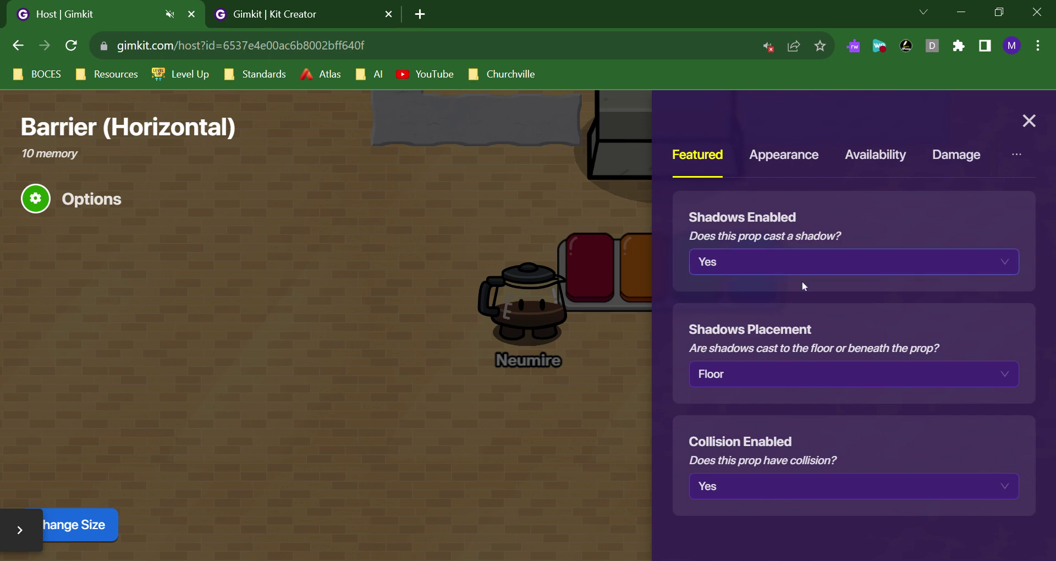
click(880, 149)
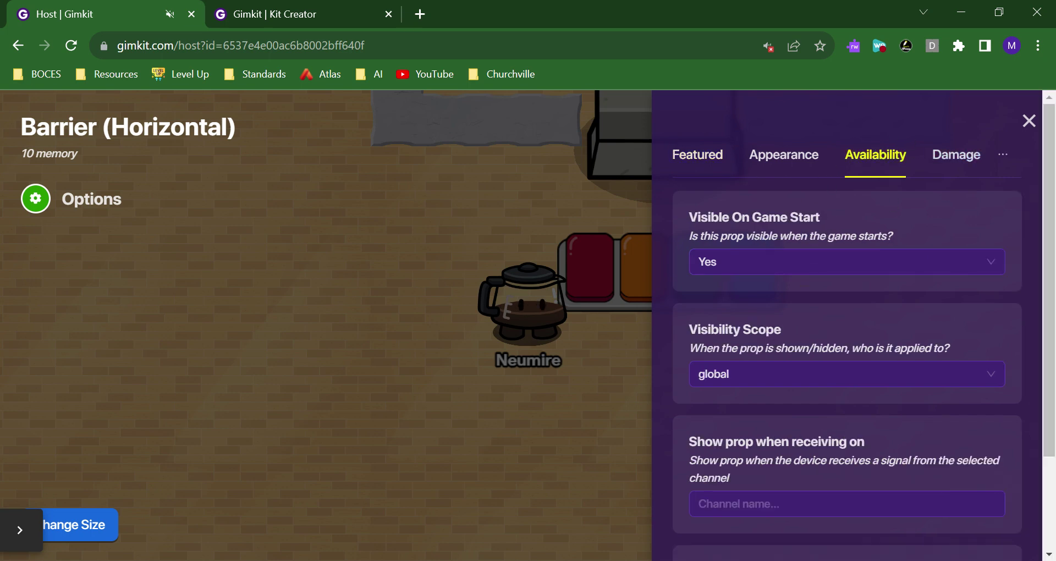
scroll(908, 319, down, 2)
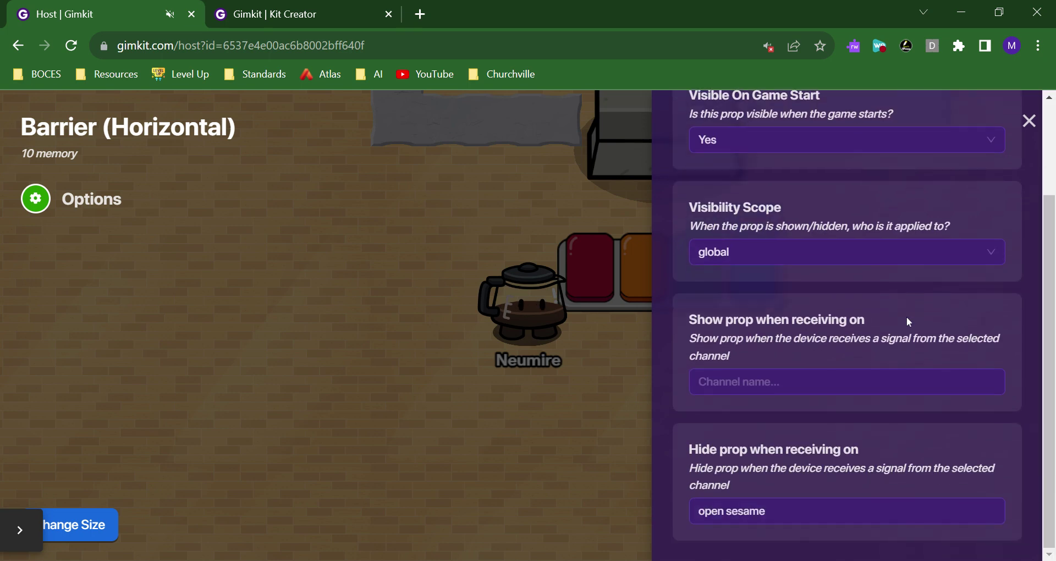
click(824, 511)
click(589, 438)
Walk the character around between the barrier at the room's entrance and the area below the question panel
key(Up)
key(Left)
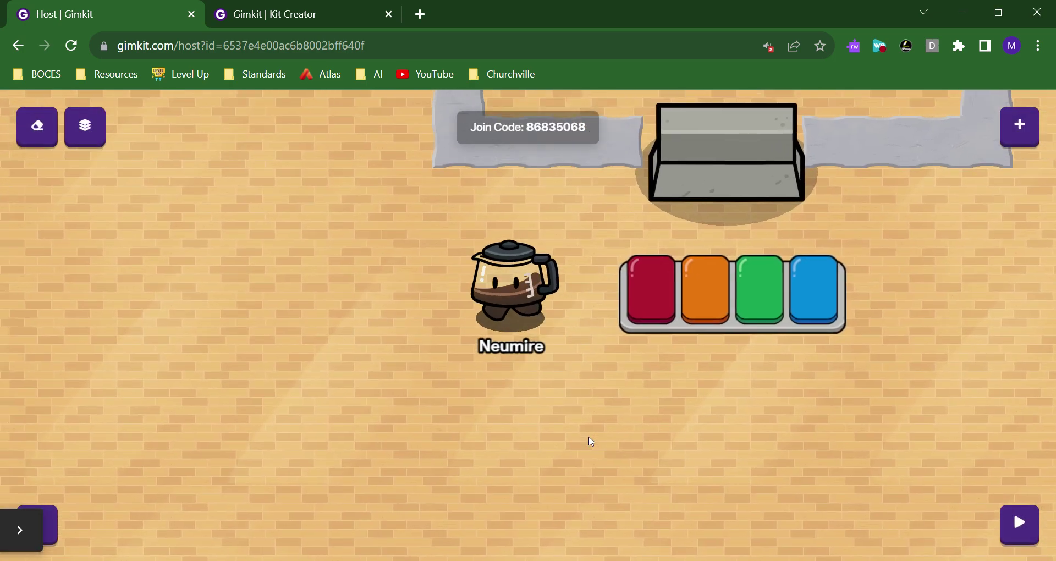
key(Up)
key(Right)
key(Left)
key(Down)
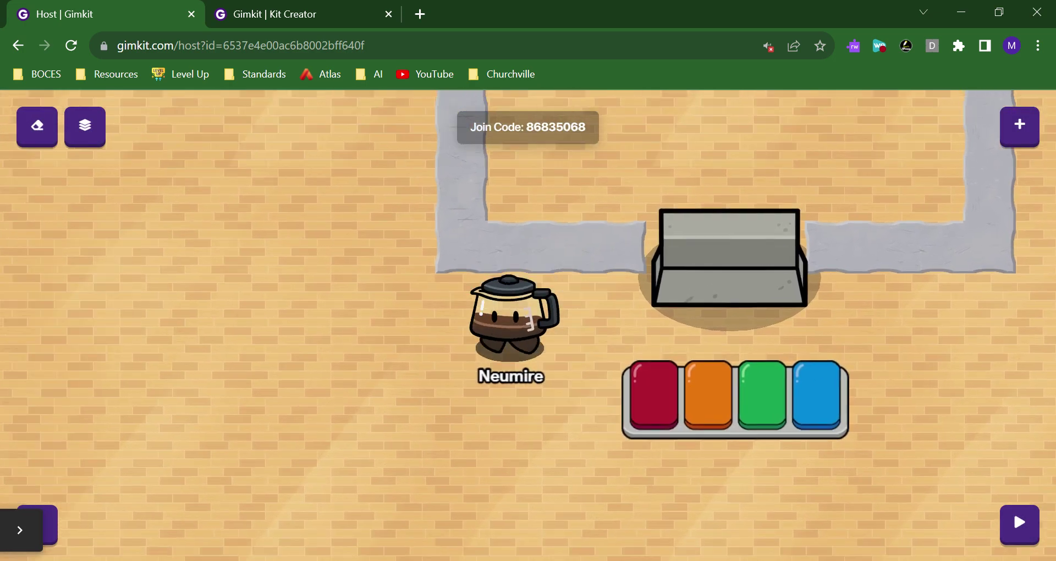
key(Right)
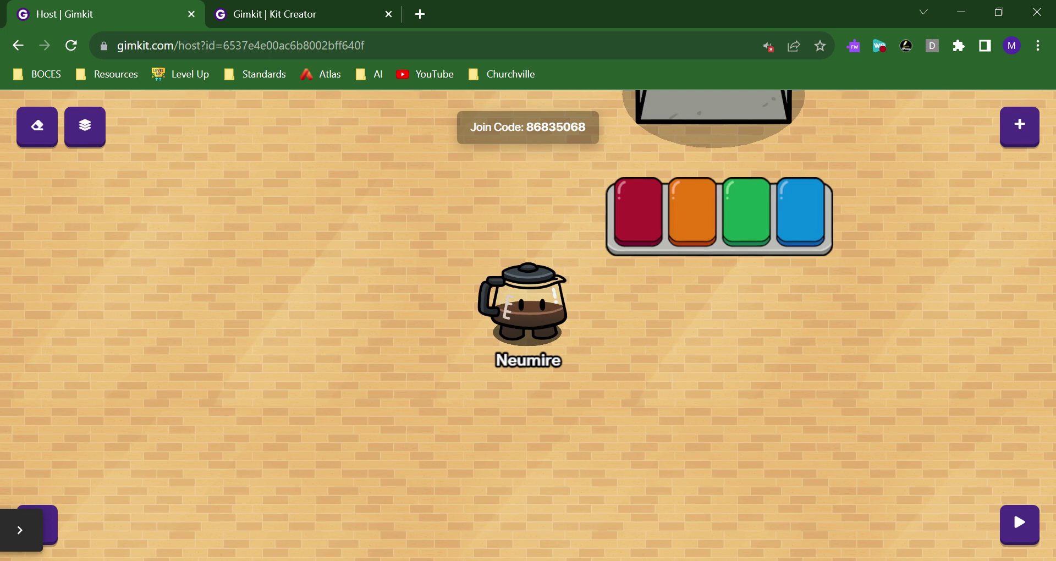
mouse_move(808, 209)
key(Up)
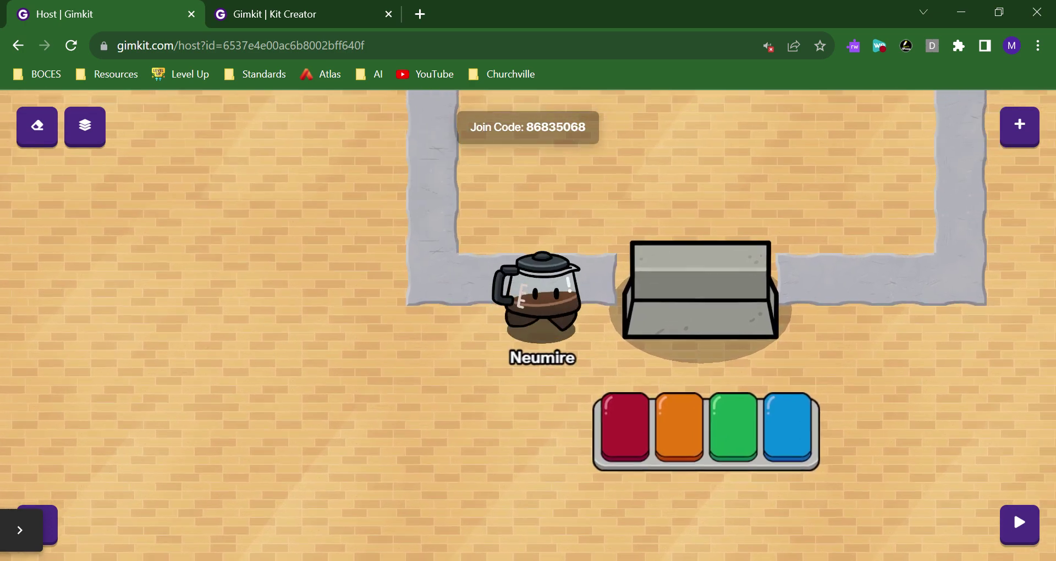